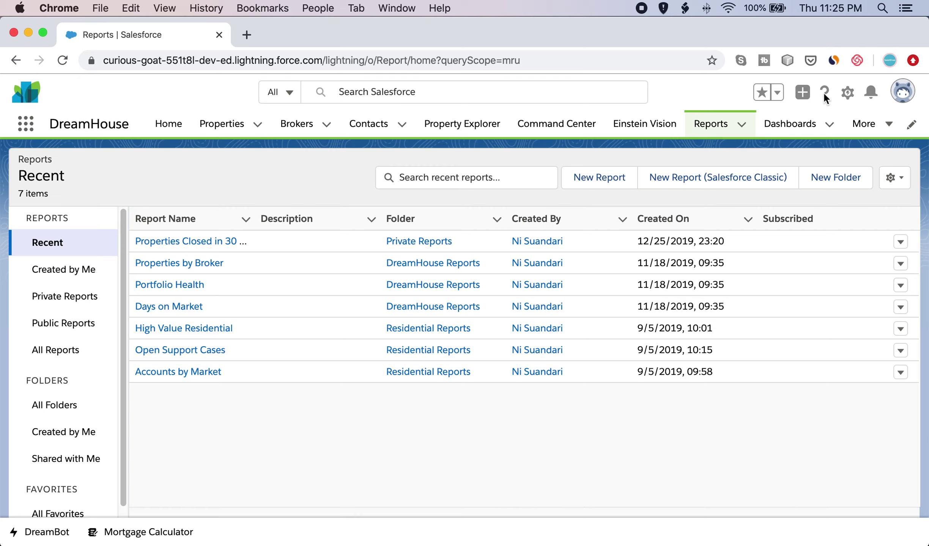
# Step: Start a new dashboard named "Sales Meeting" with the description "To be used during sales meeting"
pyautogui.click(812, 127)
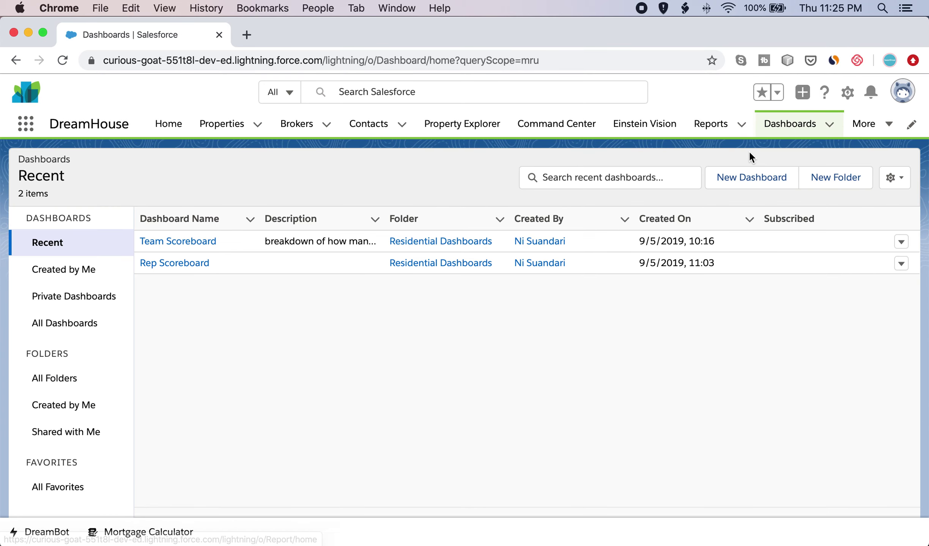
pyautogui.click(785, 183)
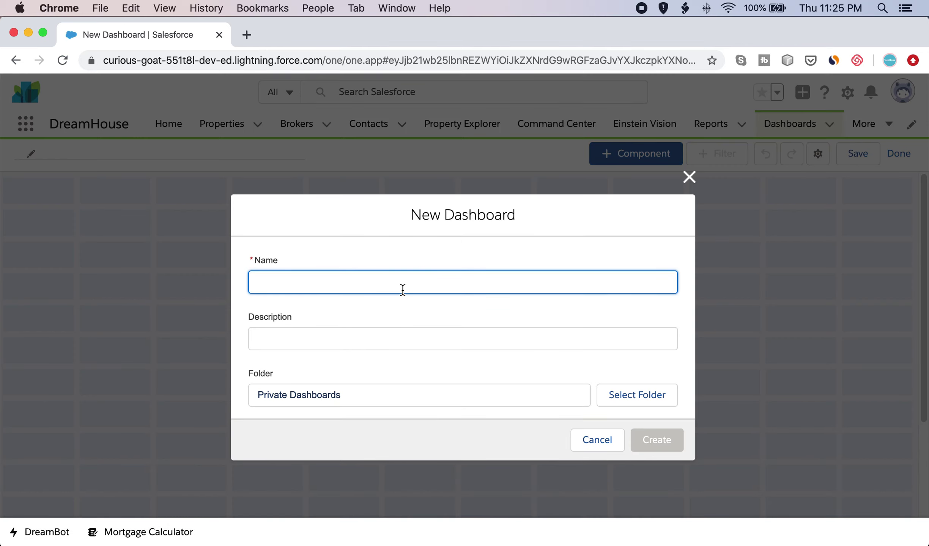
pyautogui.write('Sales')
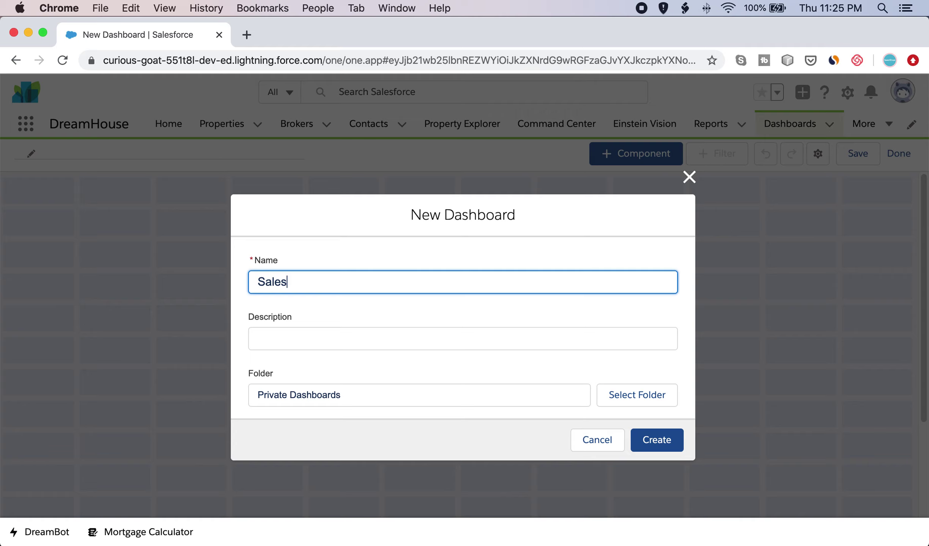
pyautogui.write(' Meeting')
pyautogui.press('Tab')
pyautogui.write('To be used')
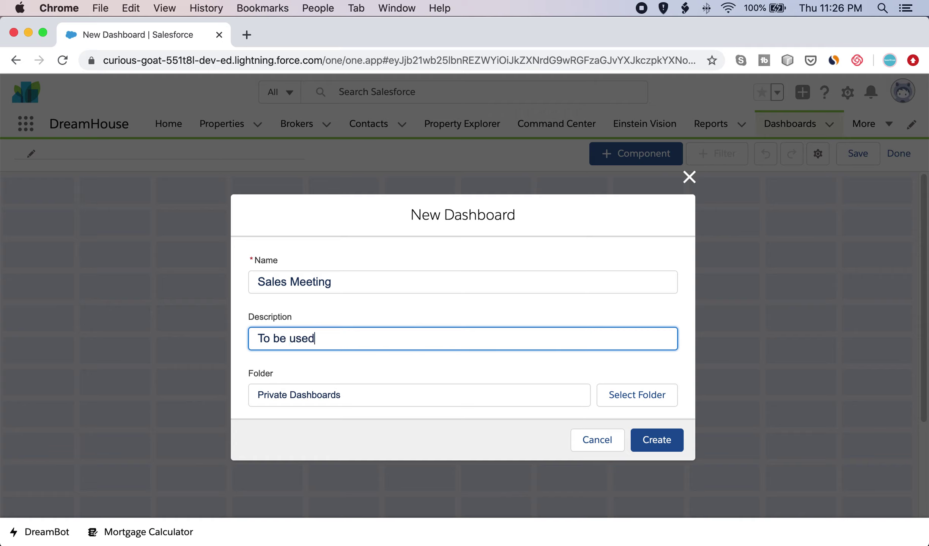
pyautogui.write(' during sales meeting')
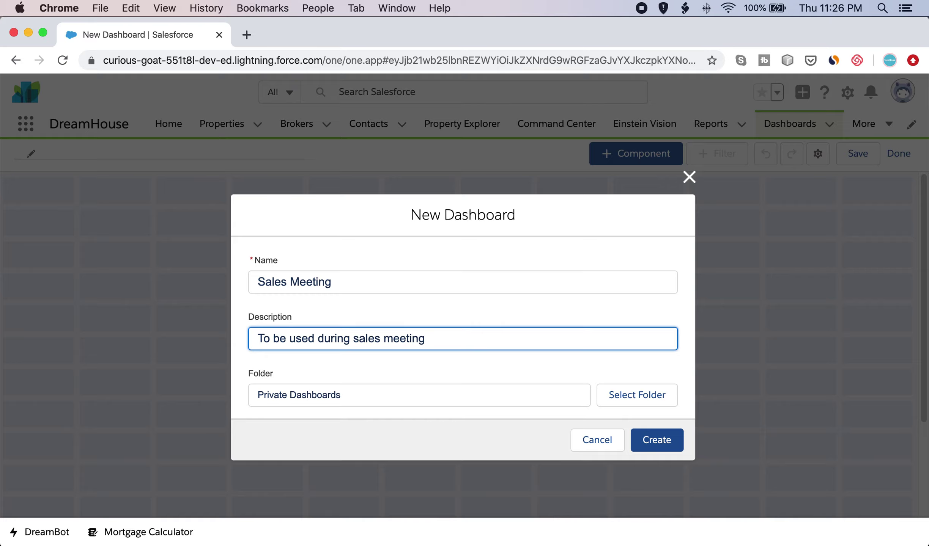
# Step: Choose the DreamHouse Dashboards folder for the new dashboard and create it
pyautogui.click(651, 396)
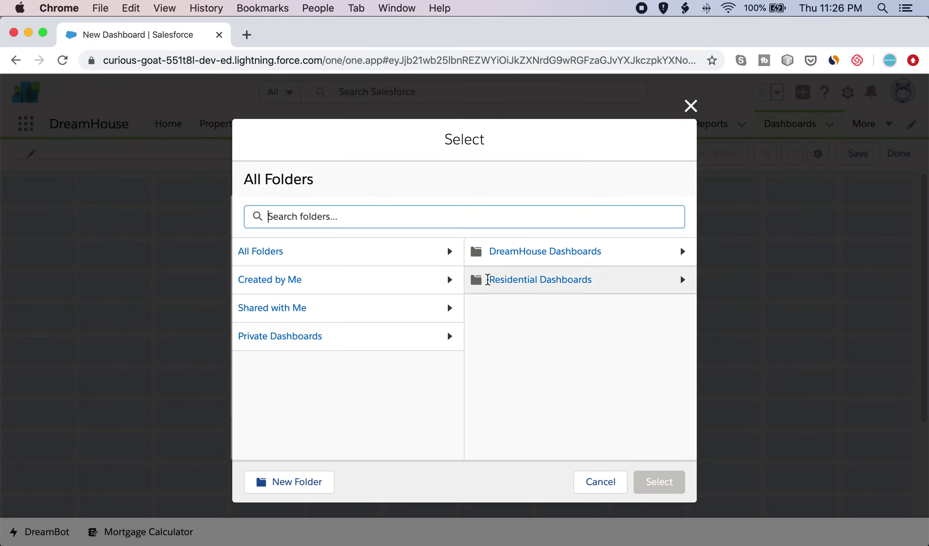
pyautogui.click(409, 256)
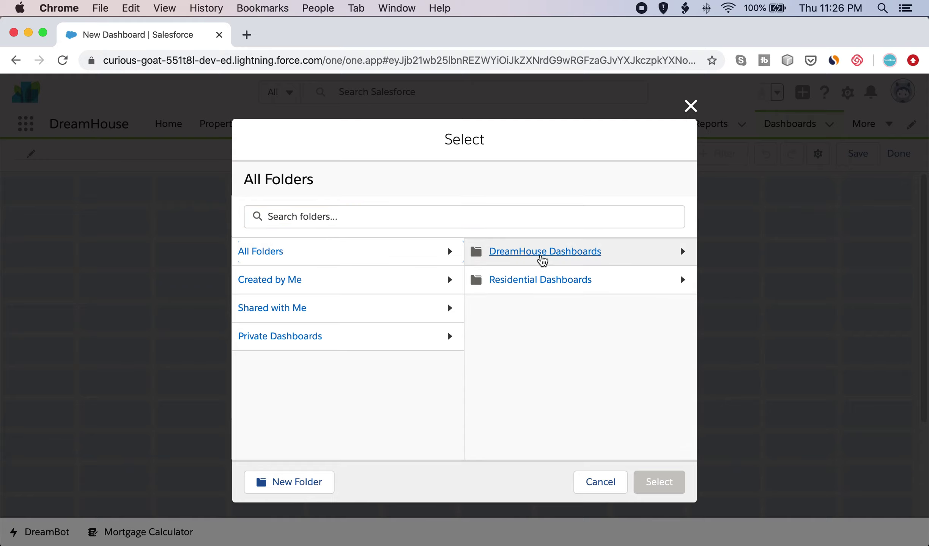
pyautogui.click(543, 258)
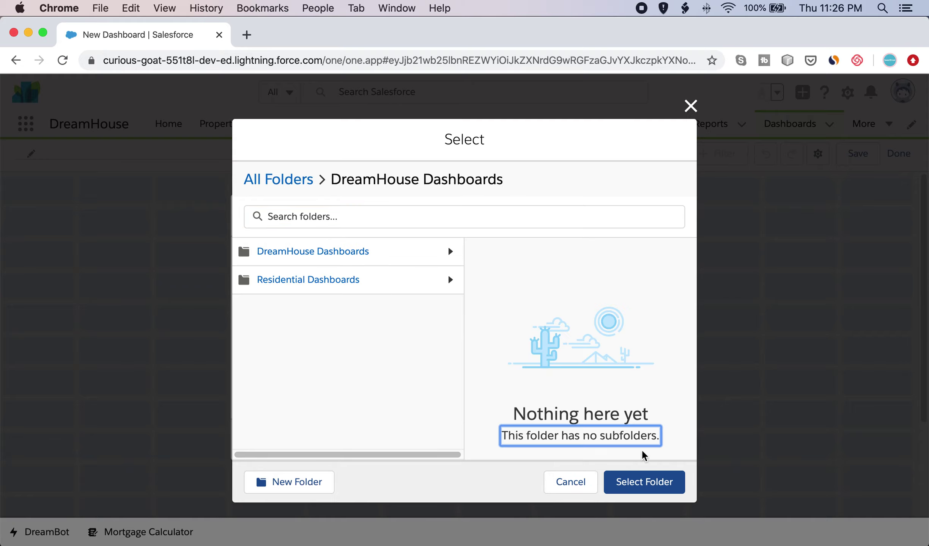
pyautogui.click(645, 488)
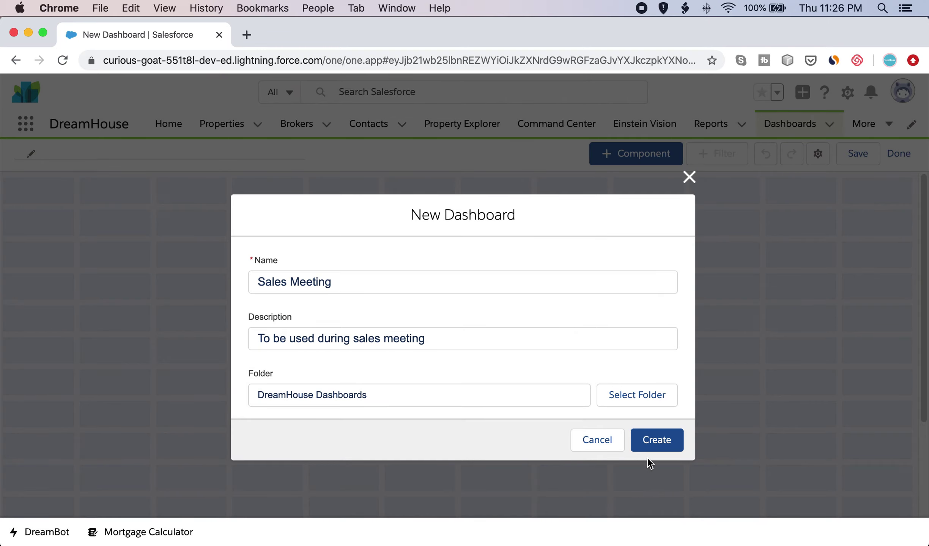
pyautogui.click(655, 441)
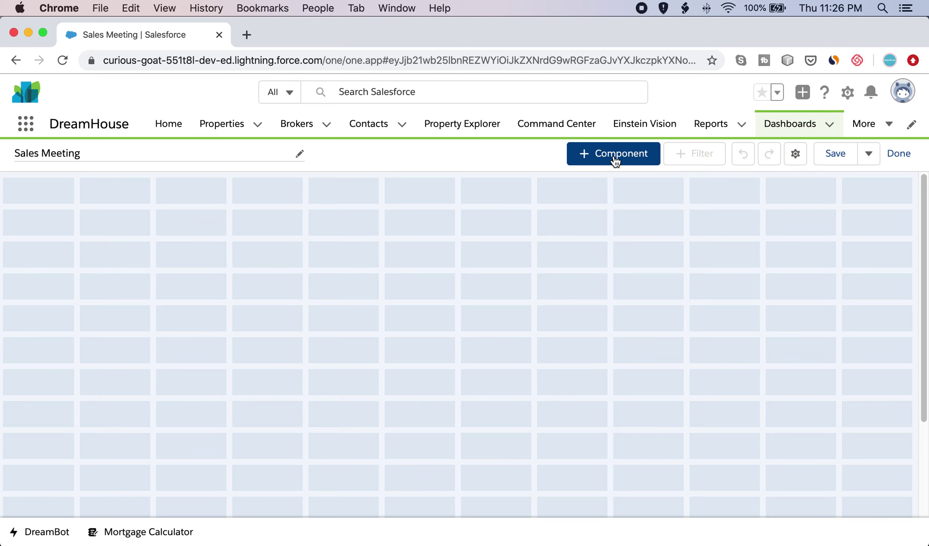
# Step: Start a dashboard component from the High Value Residential report, searching the reports for "high"
pyautogui.click(615, 156)
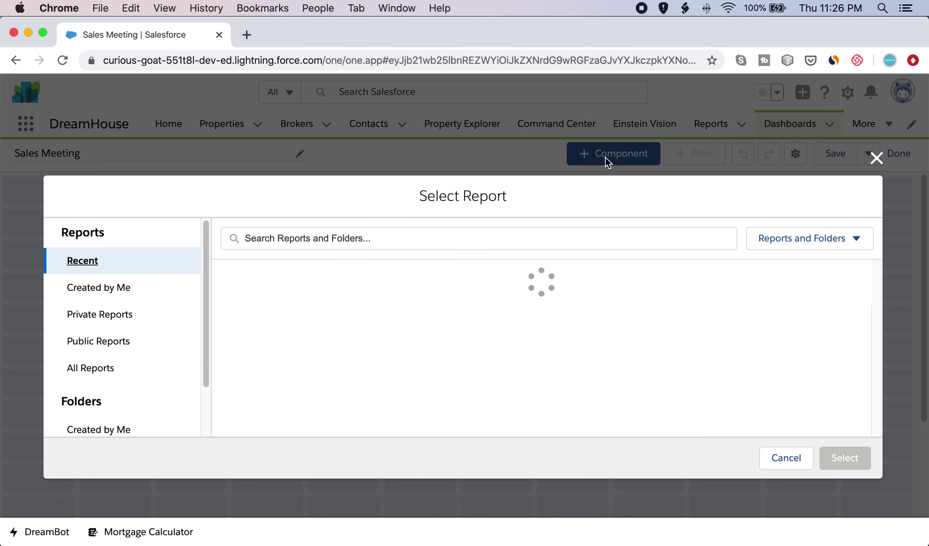
pyautogui.click(275, 239)
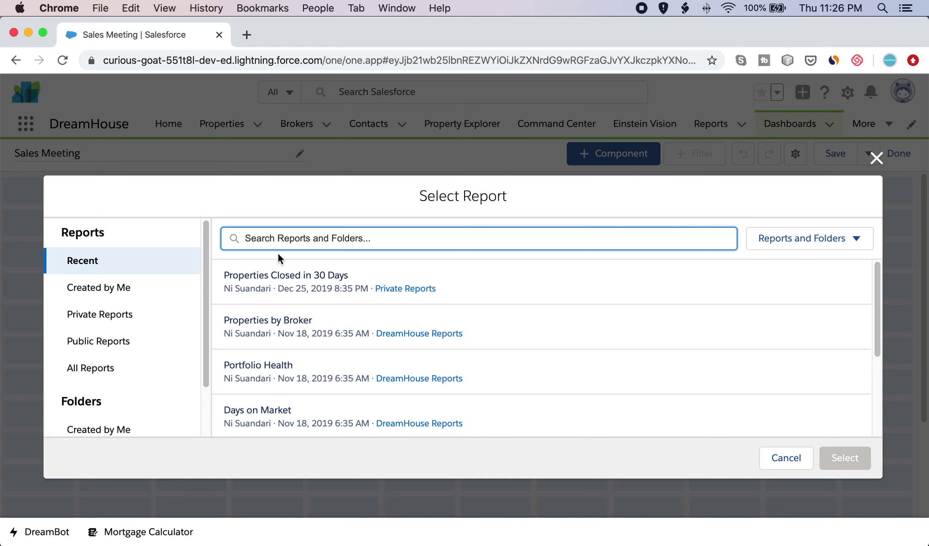
pyautogui.write('high')
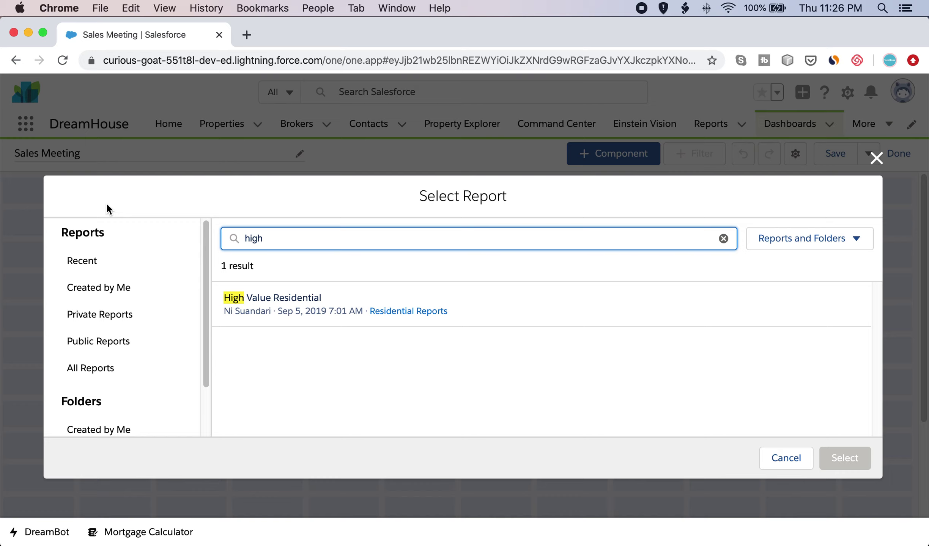
pyautogui.click(327, 309)
pyautogui.click(861, 466)
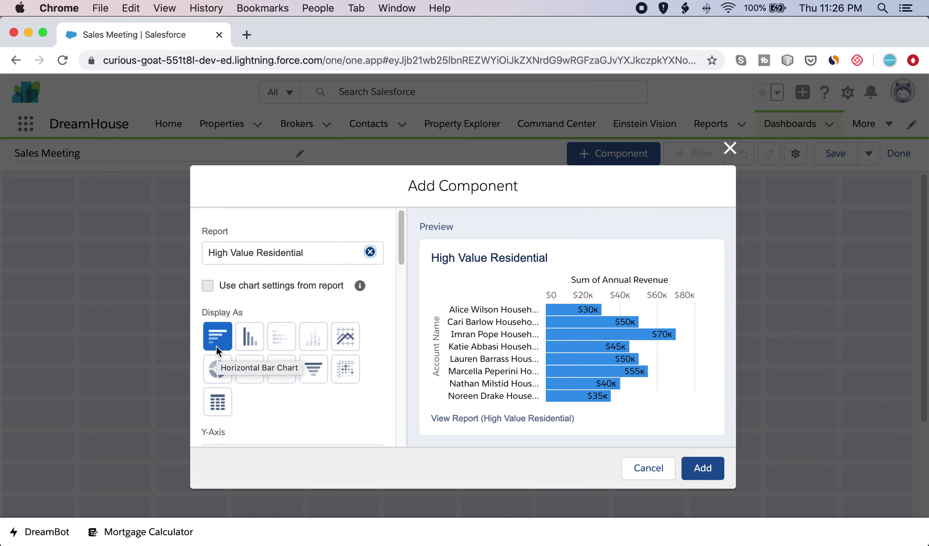
# Step: Sort the High Value Residential bar chart by Sum of Annual Revenue in descending order and add it to the dashboard
pyautogui.scroll(-2, 392, 363)
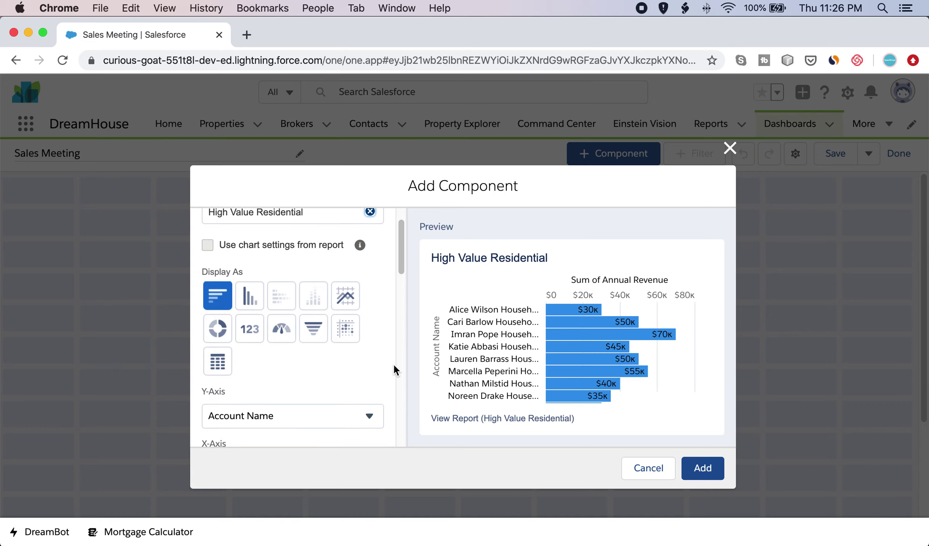
pyautogui.scroll(-5, 364, 358)
pyautogui.scroll(-5, 356, 362)
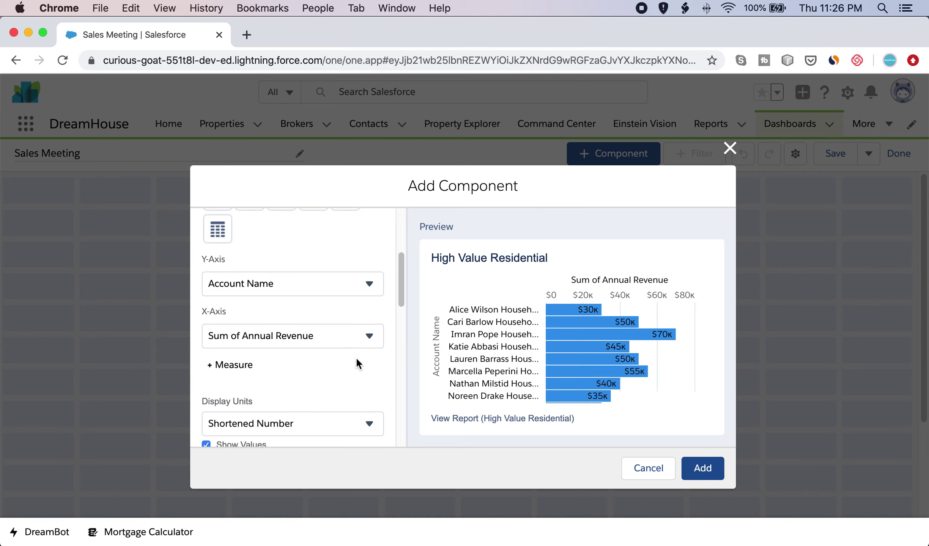
pyautogui.scroll(-3, 357, 362)
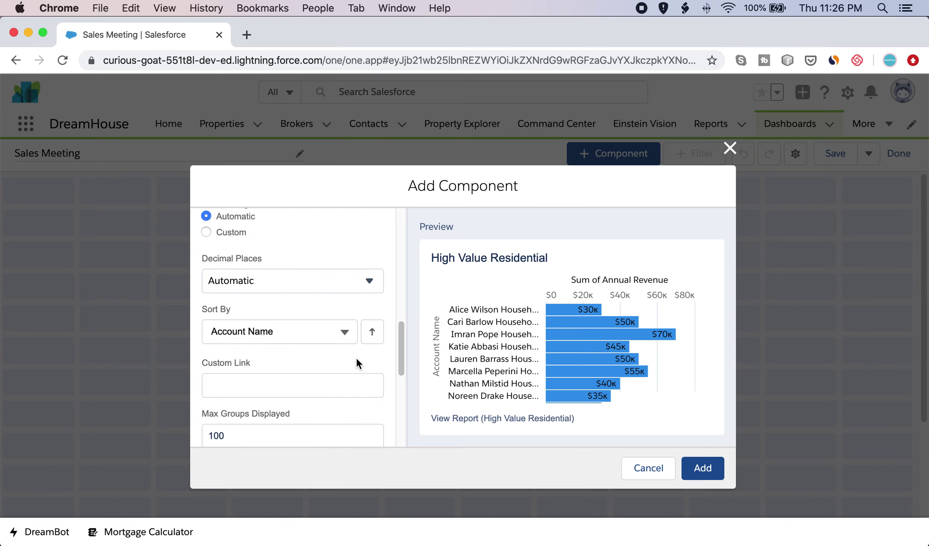
pyautogui.scroll(-3, 357, 362)
pyautogui.scroll(2, 356, 358)
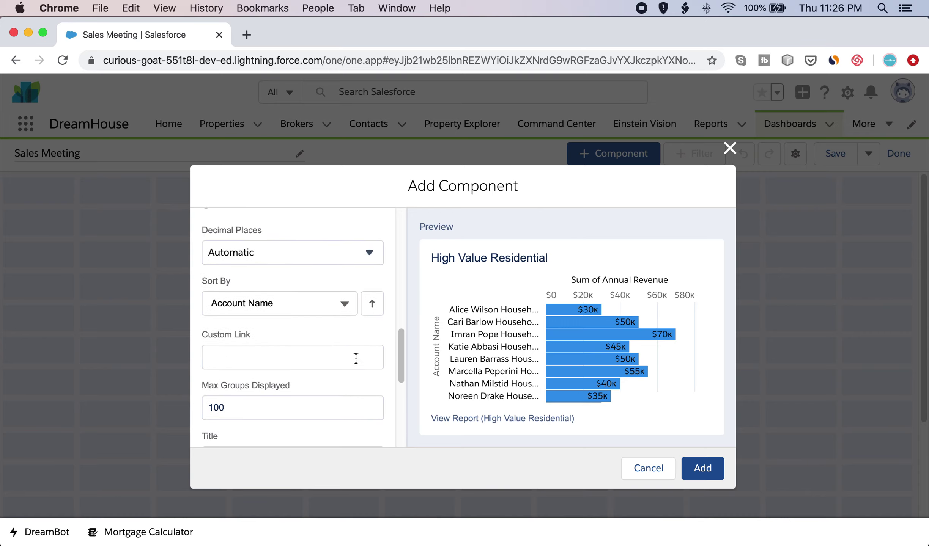
pyautogui.click(344, 309)
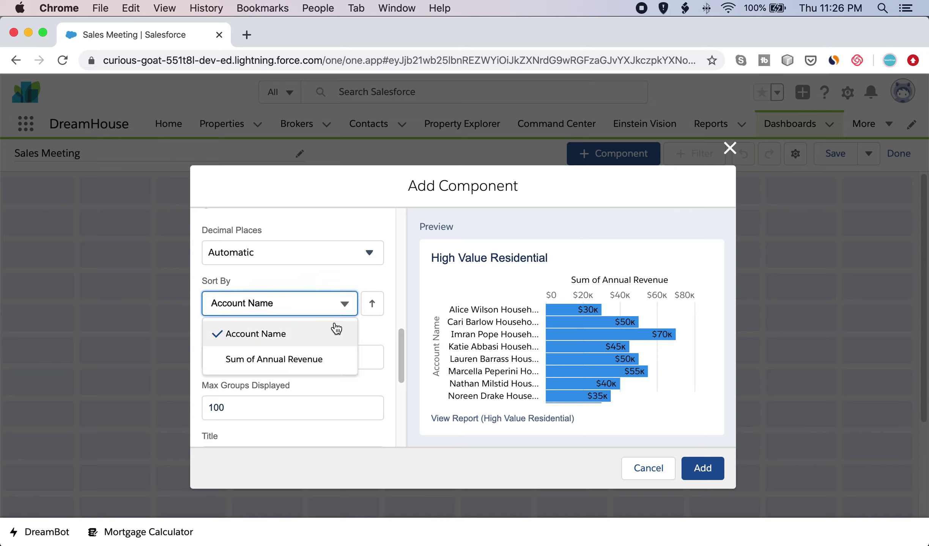
pyautogui.click(319, 359)
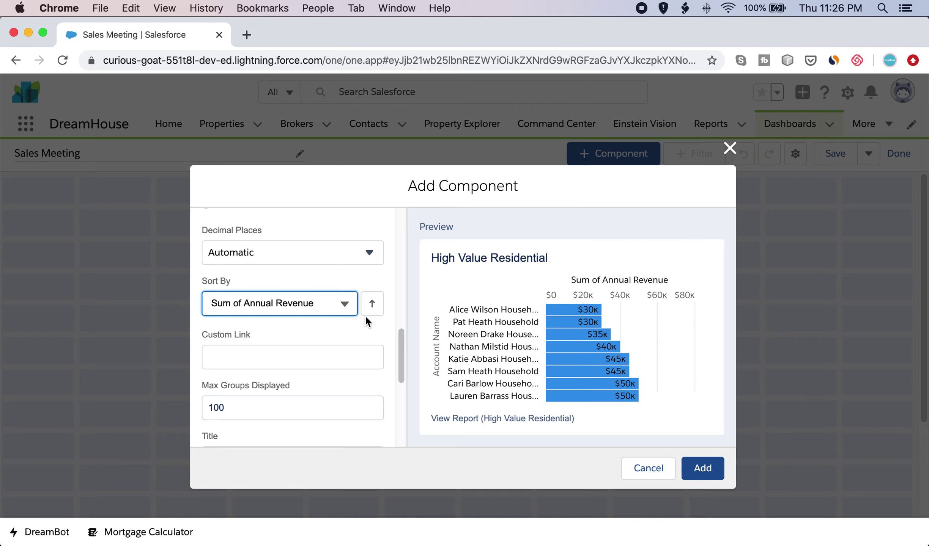
pyautogui.click(372, 308)
pyautogui.scroll(-6, 393, 405)
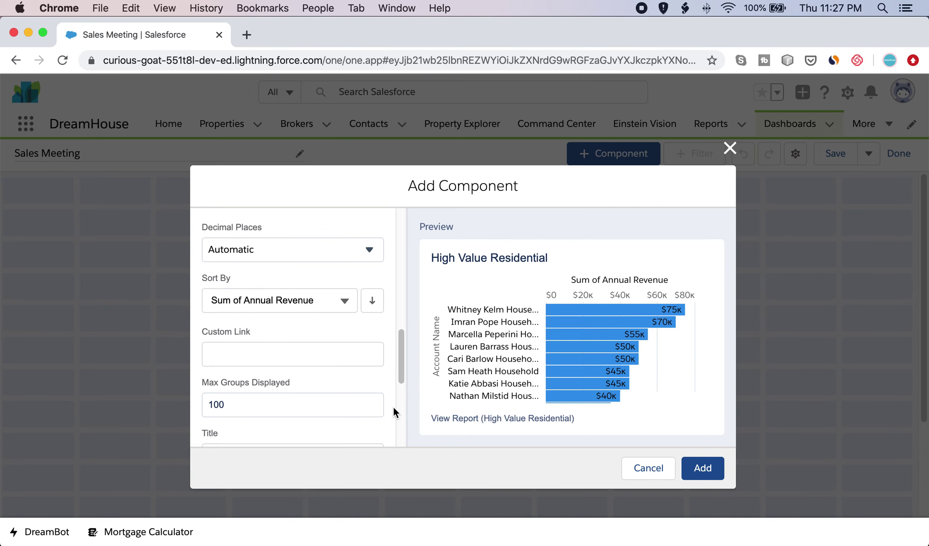
pyautogui.click(704, 468)
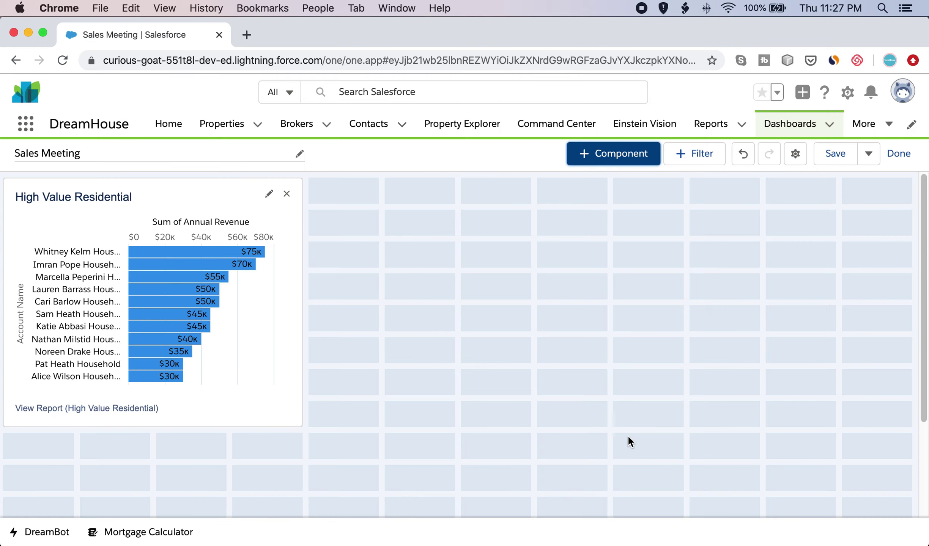
# Step: Widen the High Value Residential component to eight grid columns, keeping its height
pyautogui.click(302, 189)
pyautogui.moveTo(302, 190)
pyautogui.mouseDown()
pyautogui.moveTo(312, 189)
pyautogui.moveTo(301, 190)
pyautogui.mouseUp()
pyautogui.moveTo(303, 427); pyautogui.dragTo(515, 421)
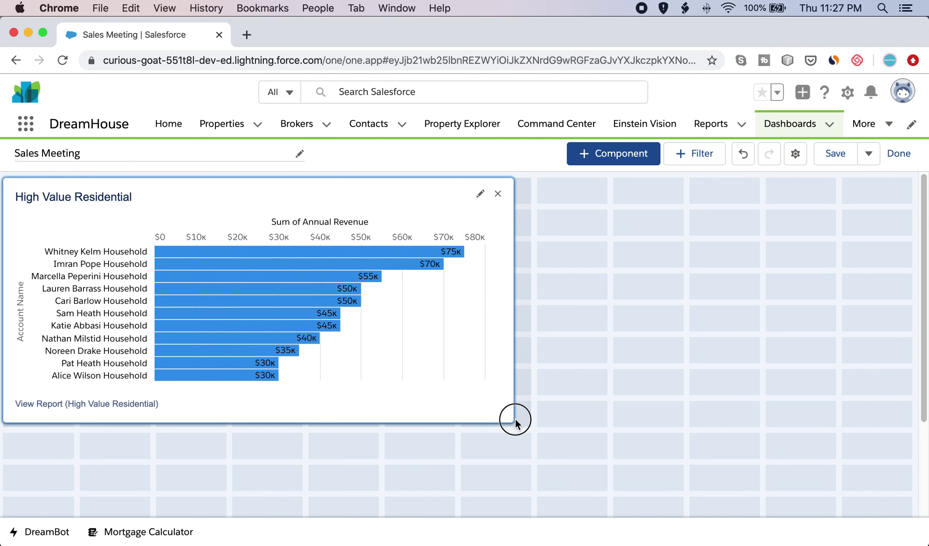
pyautogui.moveTo(514, 420); pyautogui.dragTo(527, 417)
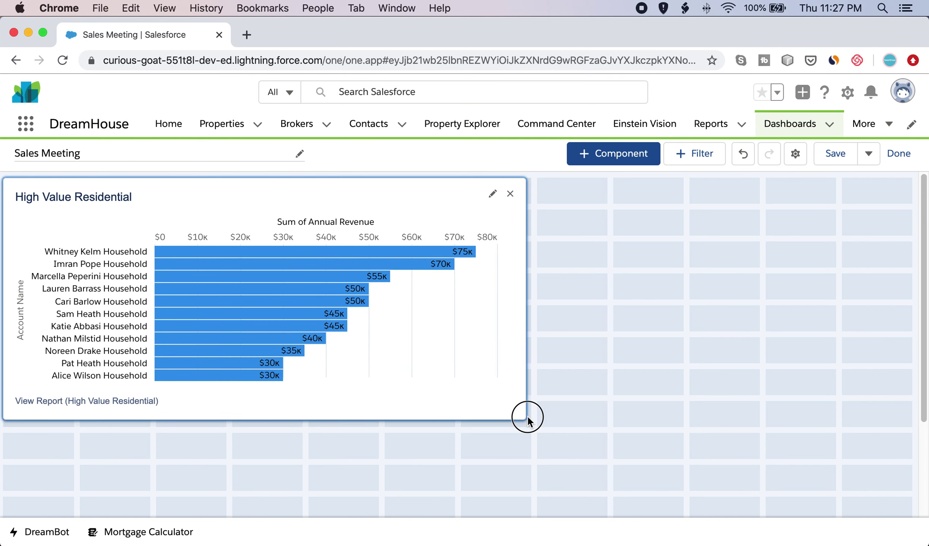
pyautogui.moveTo(527, 417); pyautogui.dragTo(535, 426)
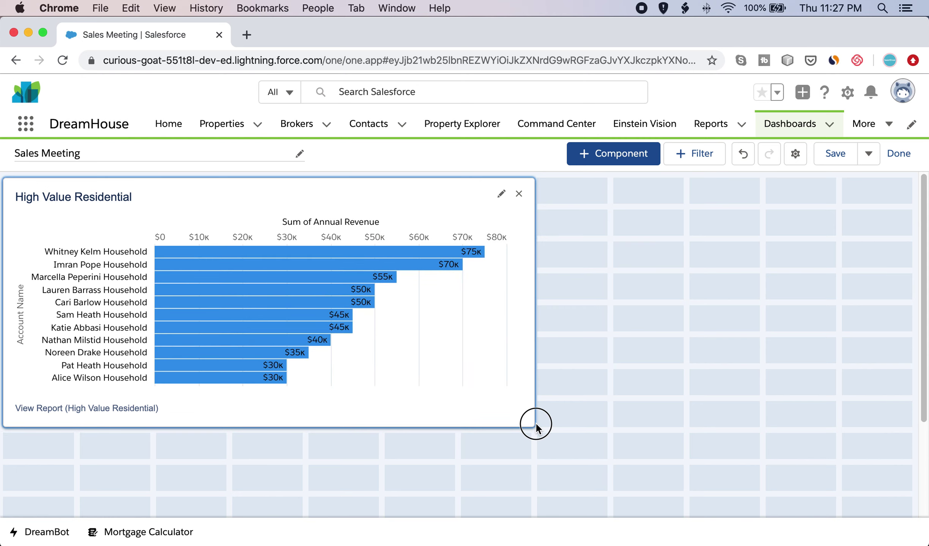
pyautogui.moveTo(564, 425); pyautogui.dragTo(599, 424)
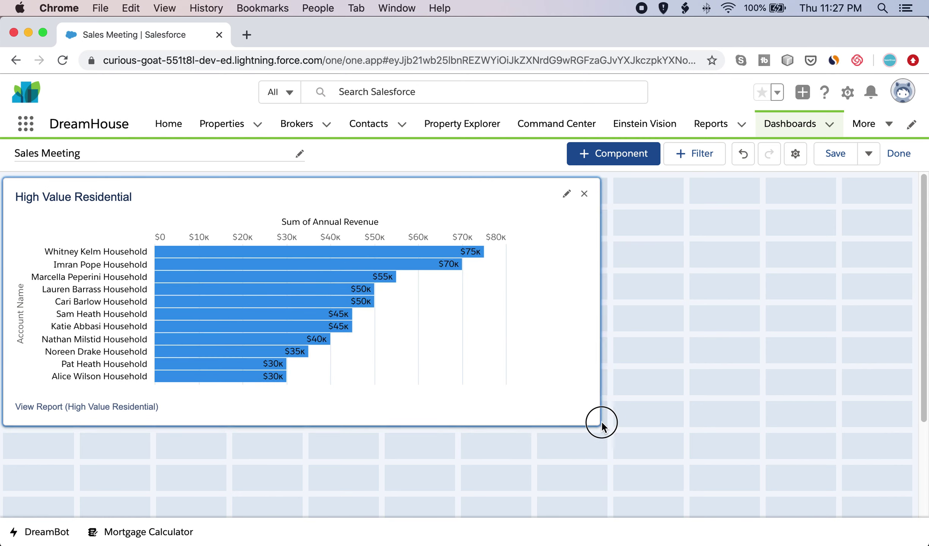
pyautogui.moveTo(601, 423); pyautogui.dragTo(607, 424)
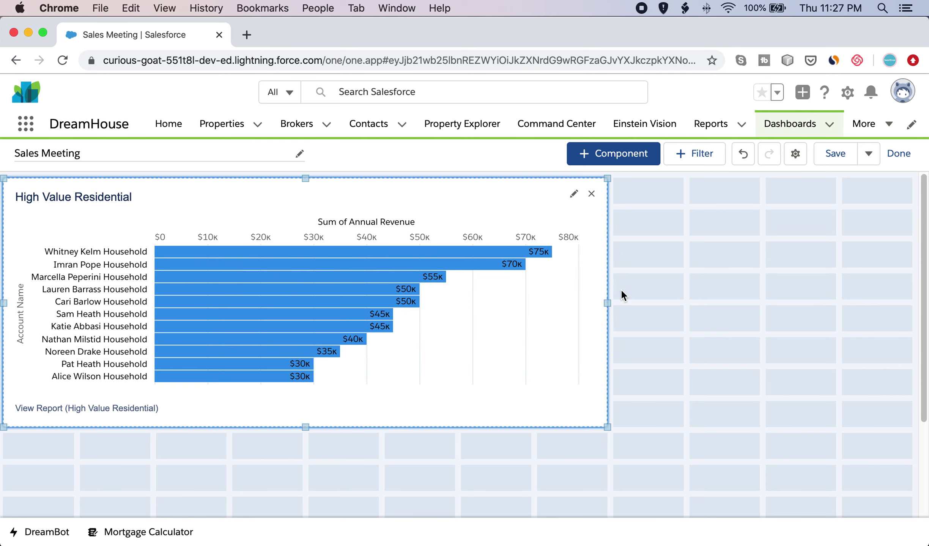
# Step: Start a second dashboard component from the recent Days on Market report
pyautogui.click(605, 153)
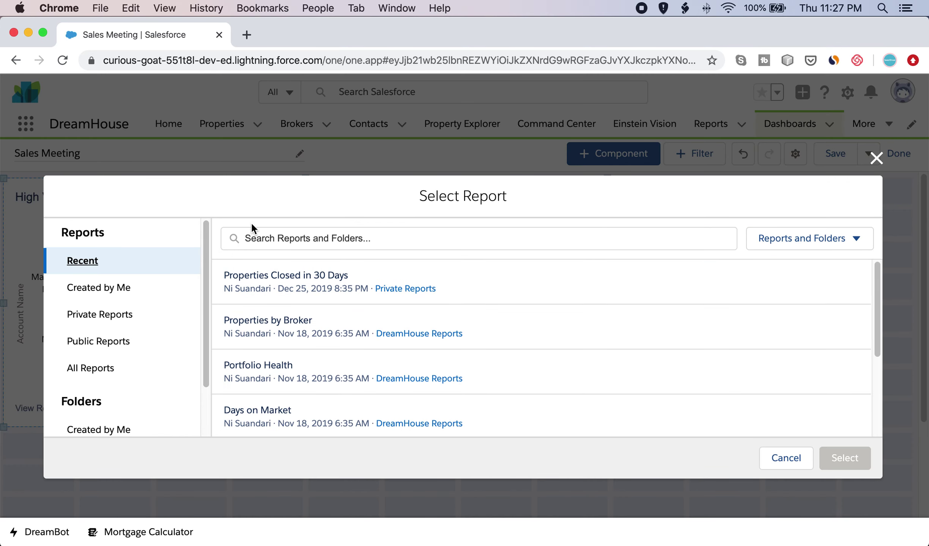
pyautogui.click(251, 241)
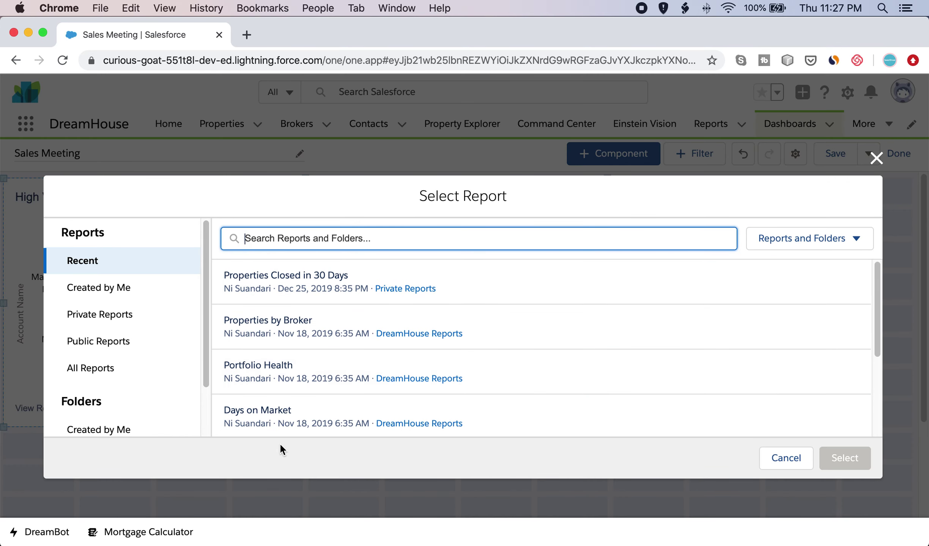
pyautogui.click(289, 421)
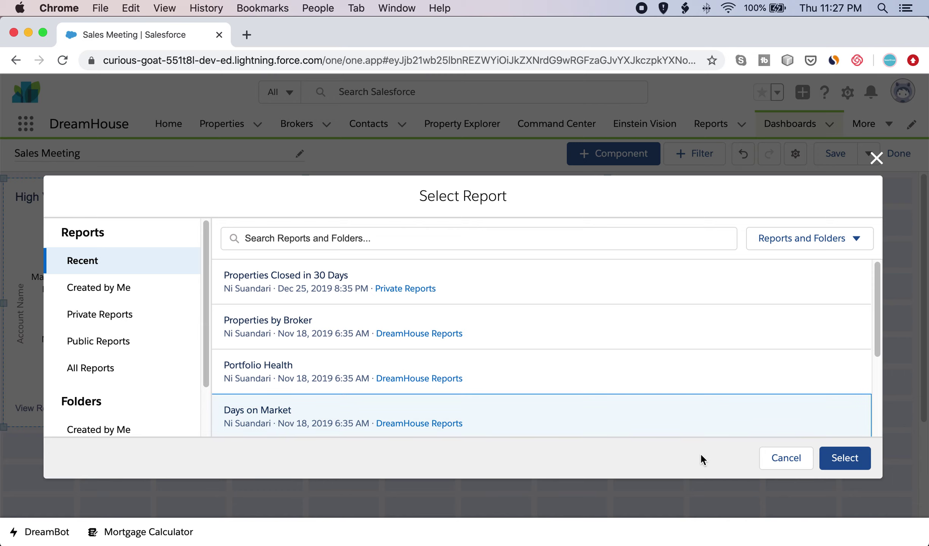
pyautogui.click(844, 458)
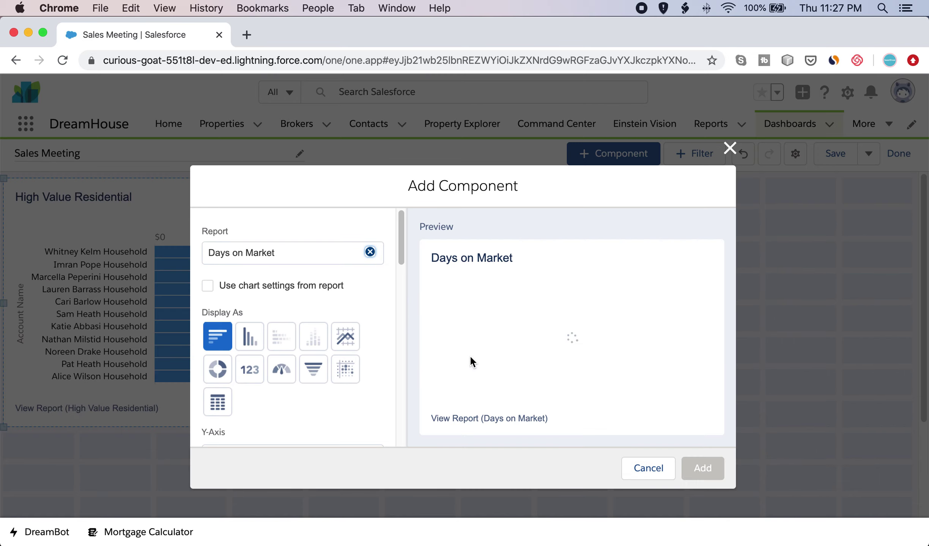
# Step: Sort the Days on Market horizontal bar chart by Sum of Days On Market in descending order and add it to the dashboard
pyautogui.scroll(-1, 248, 341)
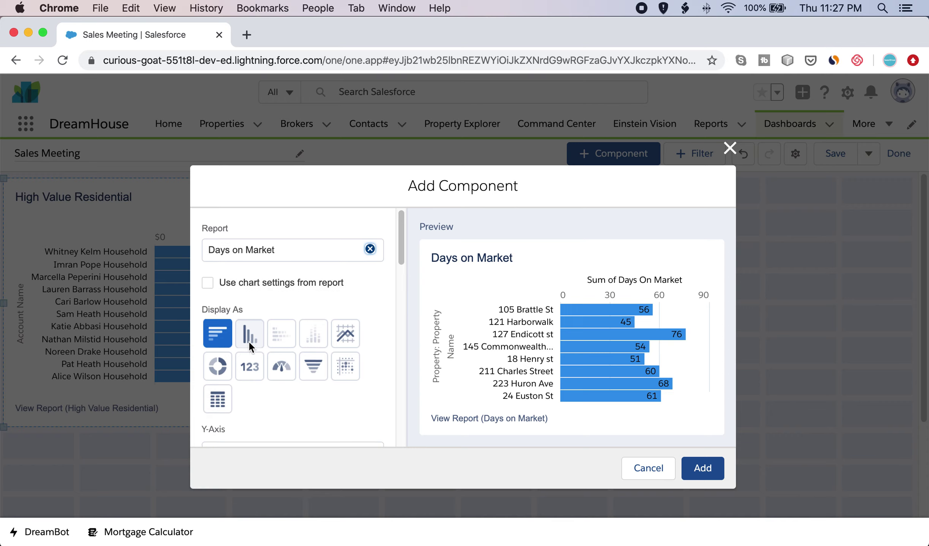
pyautogui.scroll(-1, 247, 340)
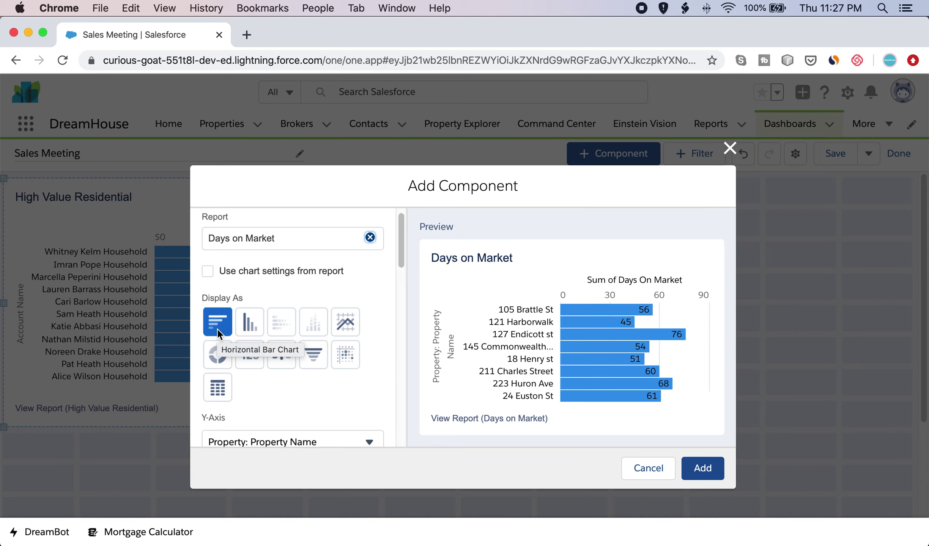
pyautogui.scroll(-5, 377, 378)
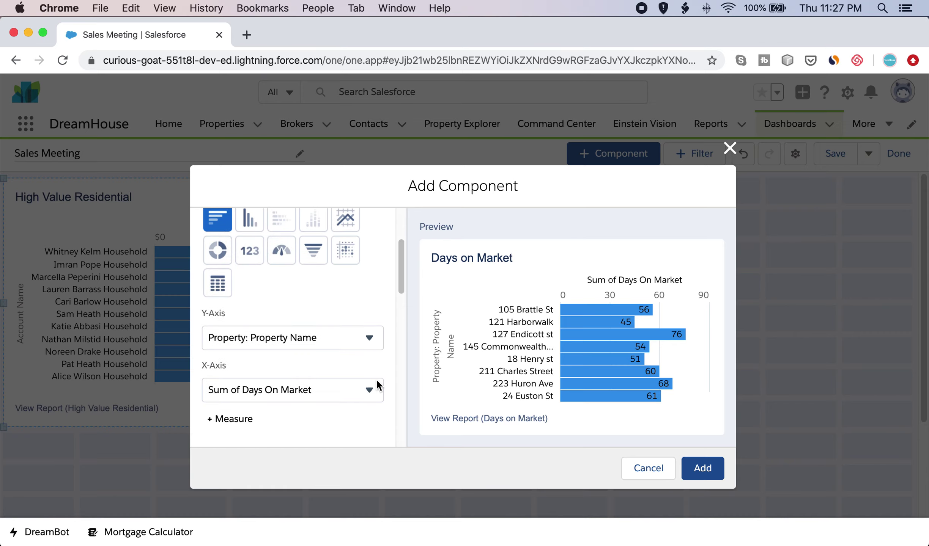
pyautogui.scroll(-7, 375, 378)
pyautogui.scroll(-3, 375, 378)
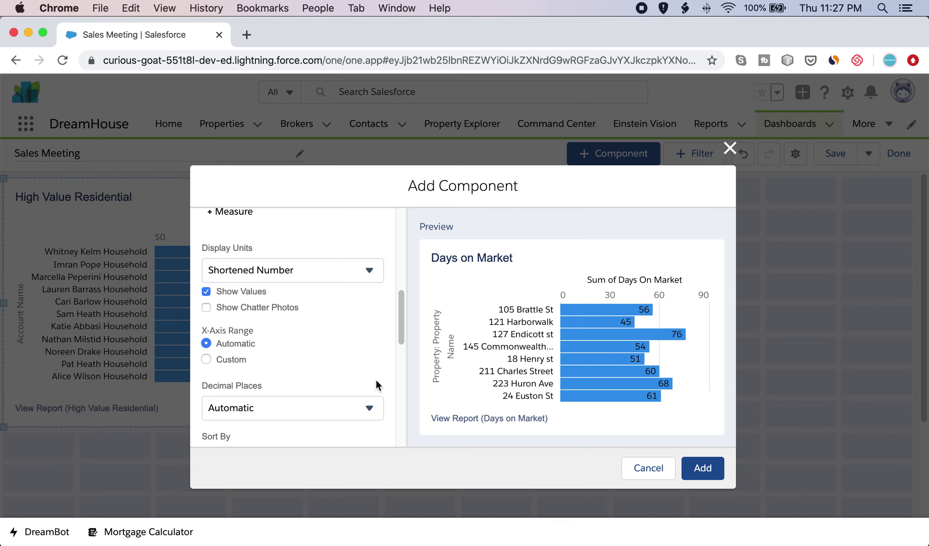
pyautogui.scroll(-1, 375, 379)
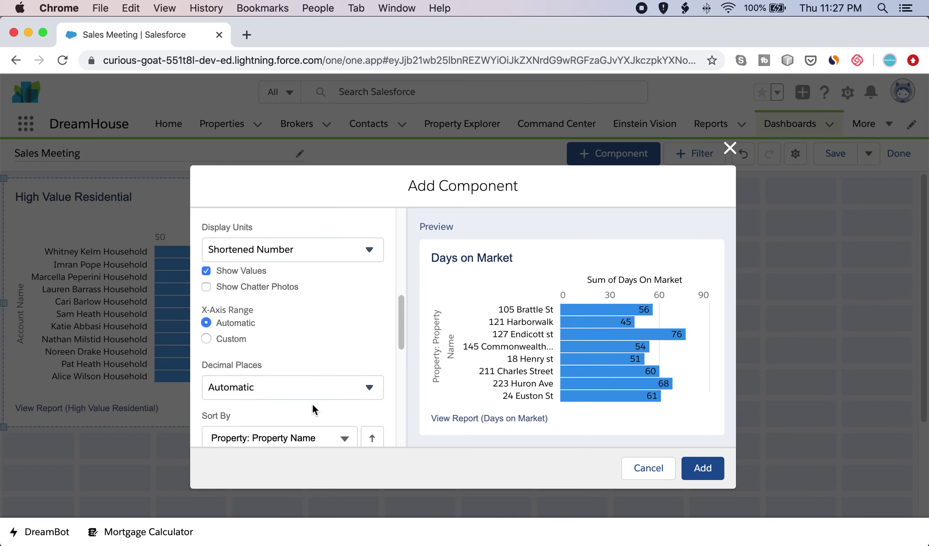
pyautogui.scroll(-3, 326, 407)
pyautogui.click(340, 381)
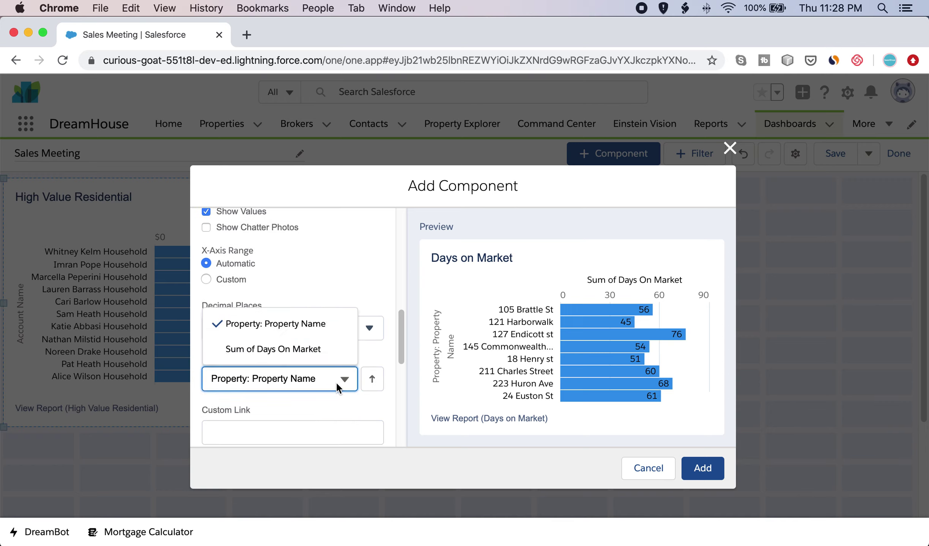
pyautogui.click(328, 358)
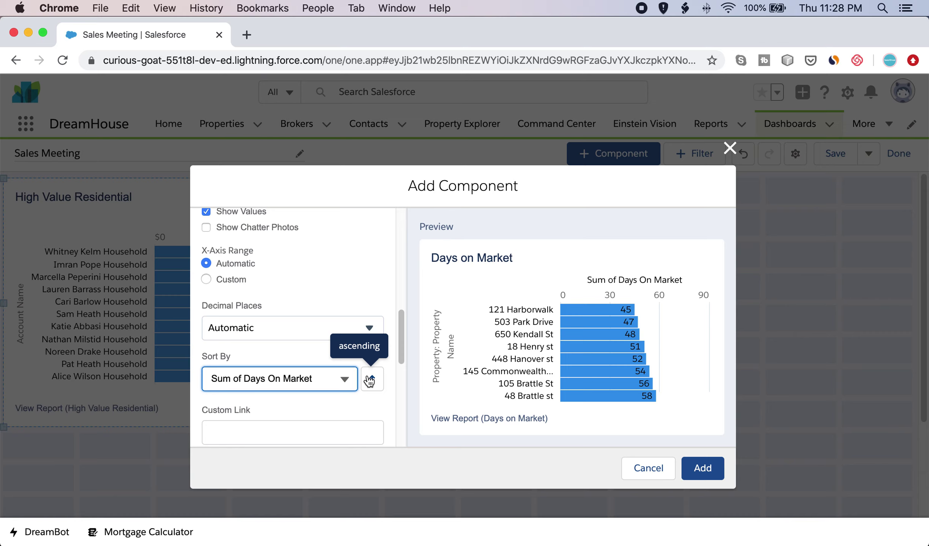
pyautogui.click(369, 380)
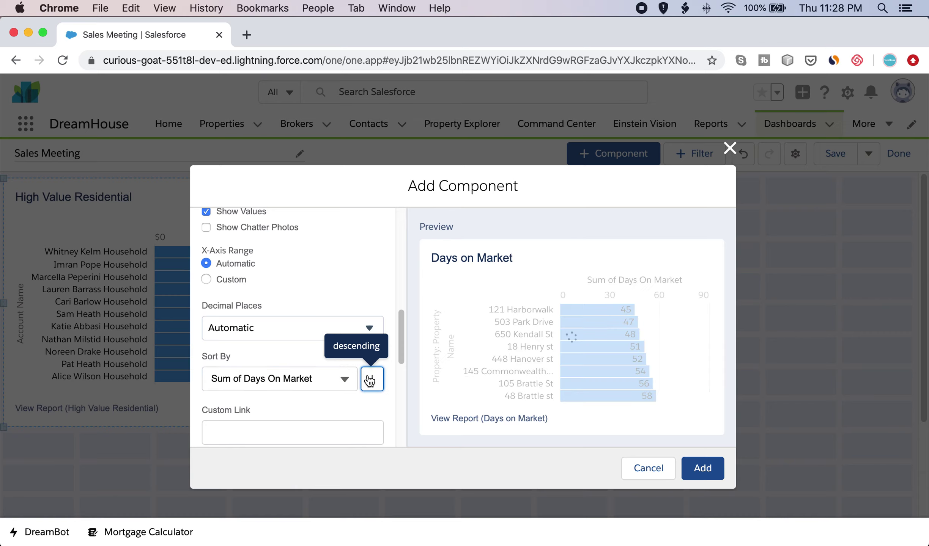
pyautogui.scroll(-5, 342, 377)
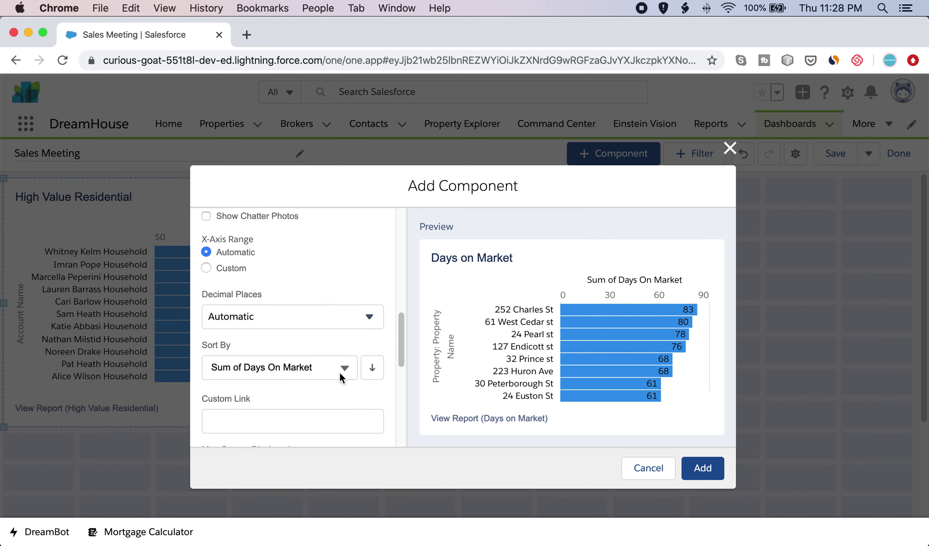
pyautogui.click(698, 470)
# Step: Widen the Days on Market component to eight grid columns, matching the High Value Residential component above it
pyautogui.scroll(-5, 393, 366)
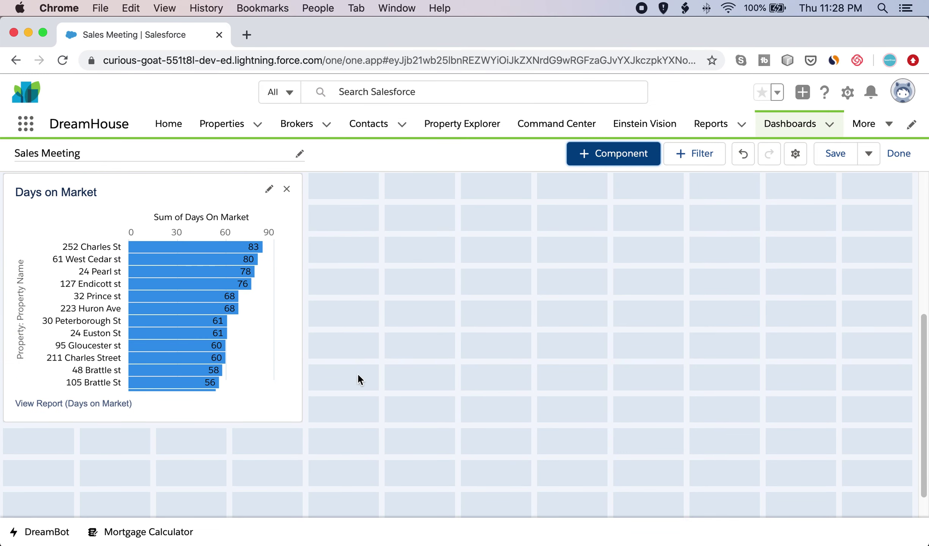
pyautogui.scroll(1, 340, 380)
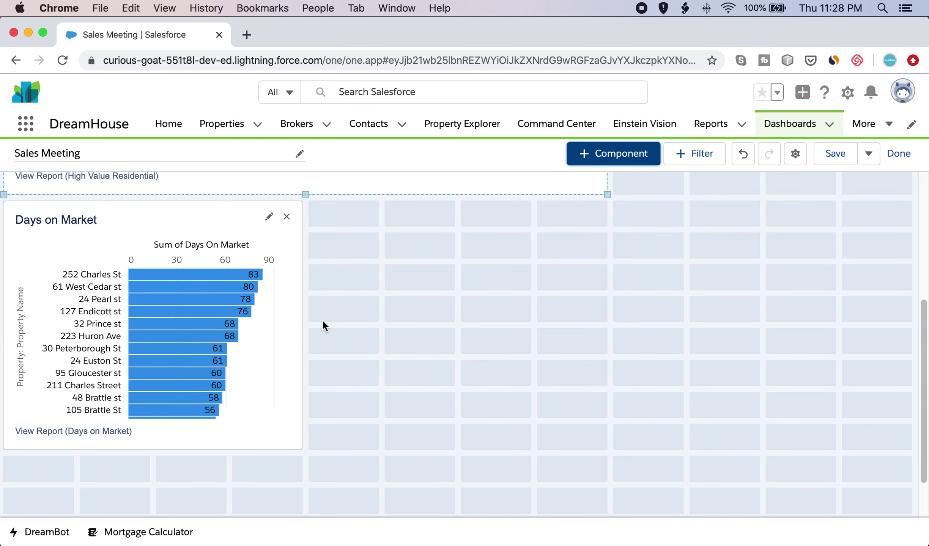
pyautogui.click(303, 441)
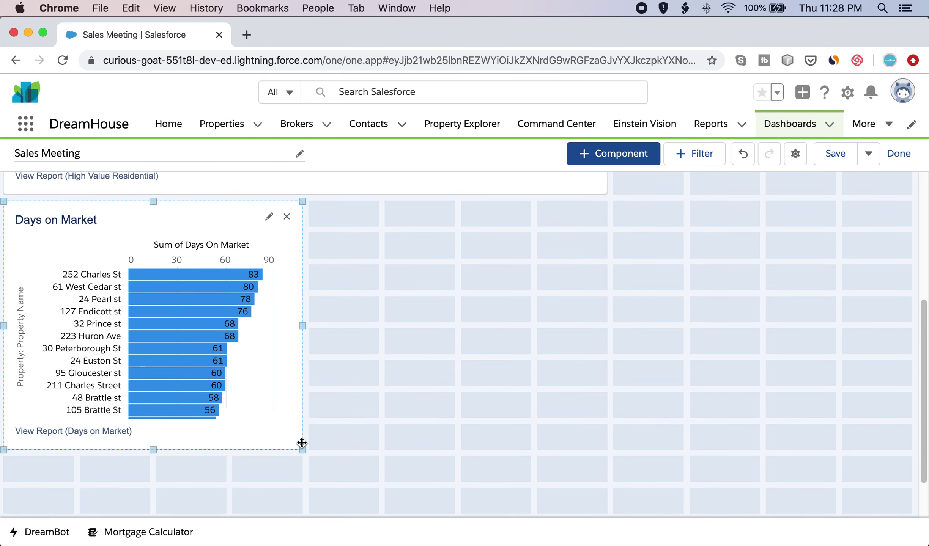
pyautogui.moveTo(302, 441)
pyautogui.mouseDown()
pyautogui.moveTo(377, 435)
pyautogui.moveTo(302, 442)
pyautogui.mouseUp()
pyautogui.moveTo(302, 326); pyautogui.dragTo(606, 314)
# Step: Start a third dashboard component from the Properties Closed in 30 Days report, searching the reports for "prope"
pyautogui.scroll(6, 612, 351)
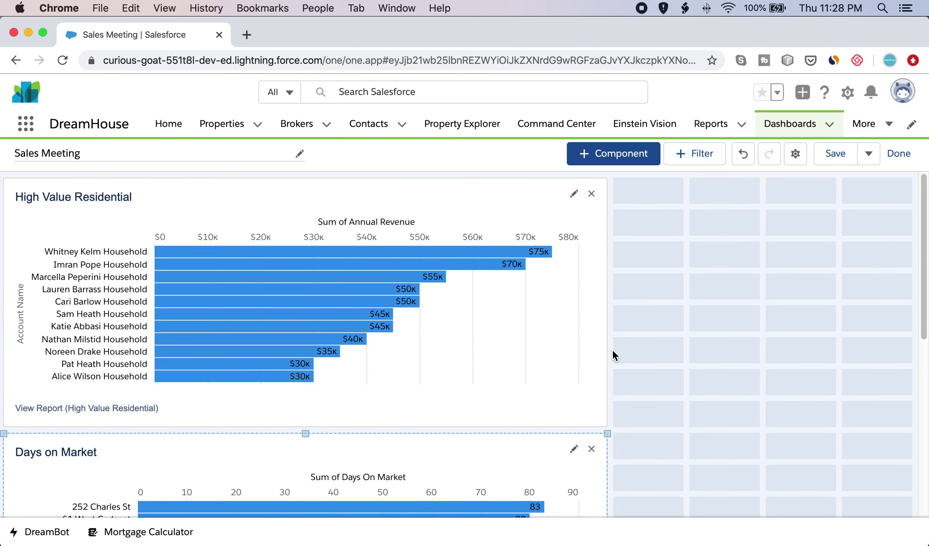
pyautogui.click(629, 153)
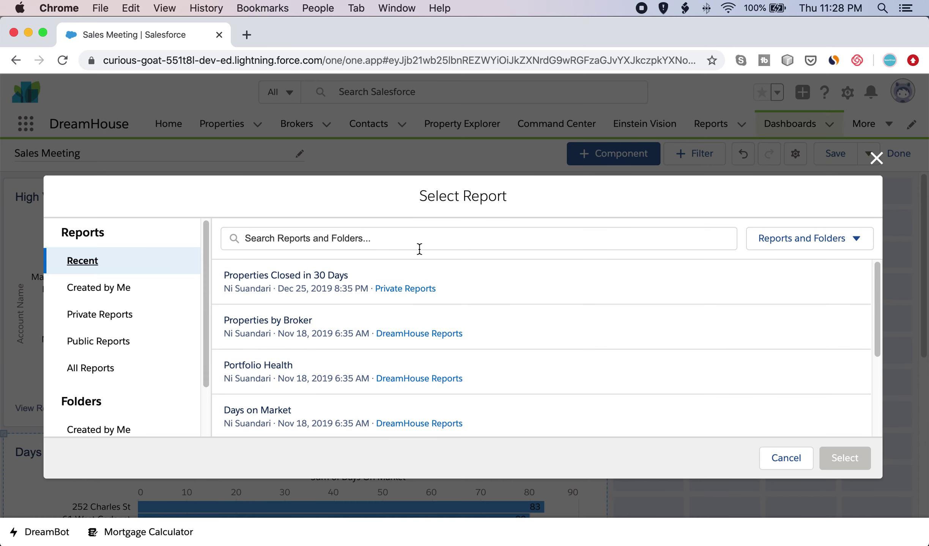
pyautogui.click(418, 249)
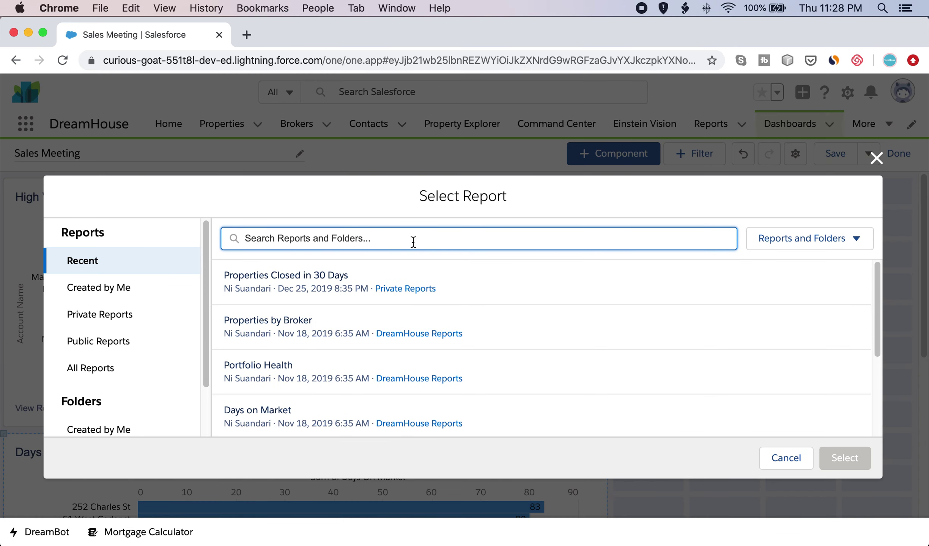
pyautogui.write('prope')
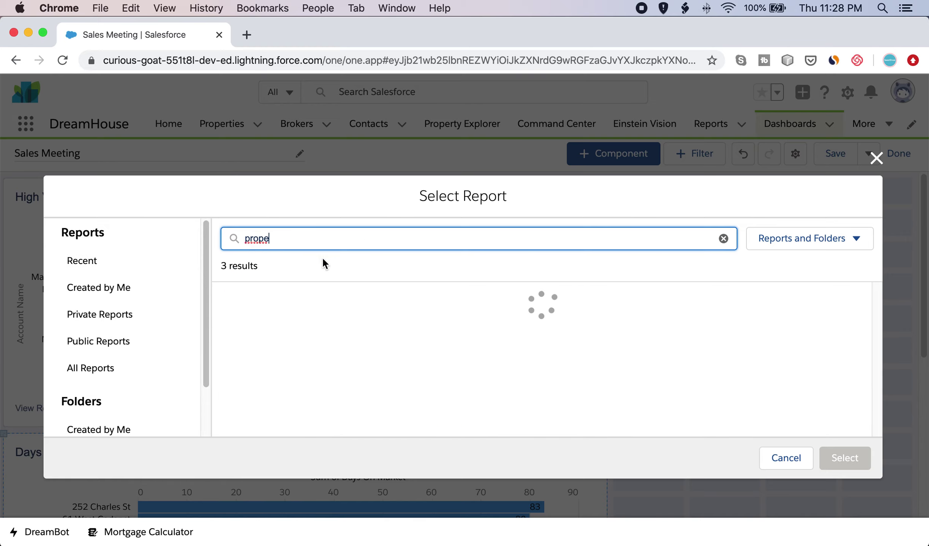
pyautogui.click(336, 343)
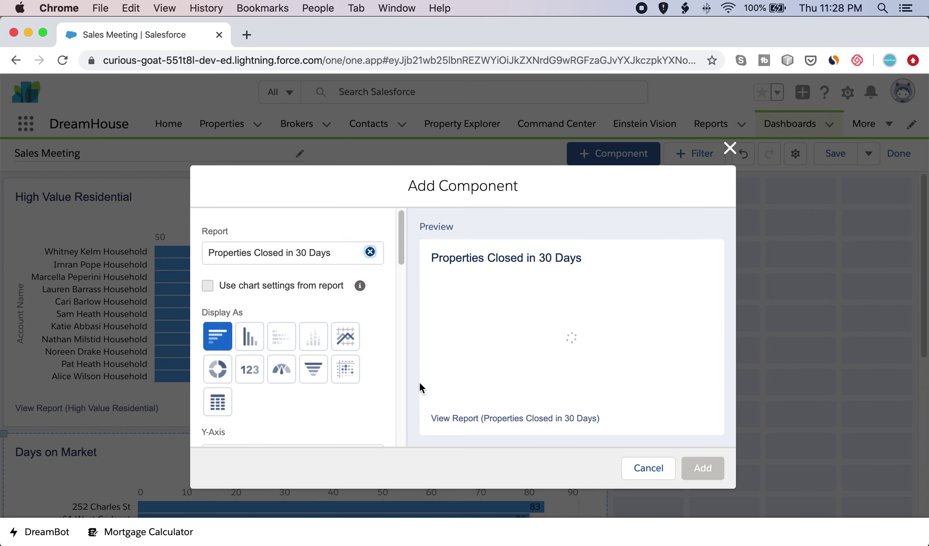
# Step: Display Properties Closed in 30 Days as a metric of Sum of Price and add it to the dashboard
pyautogui.scroll(-1, 351, 366)
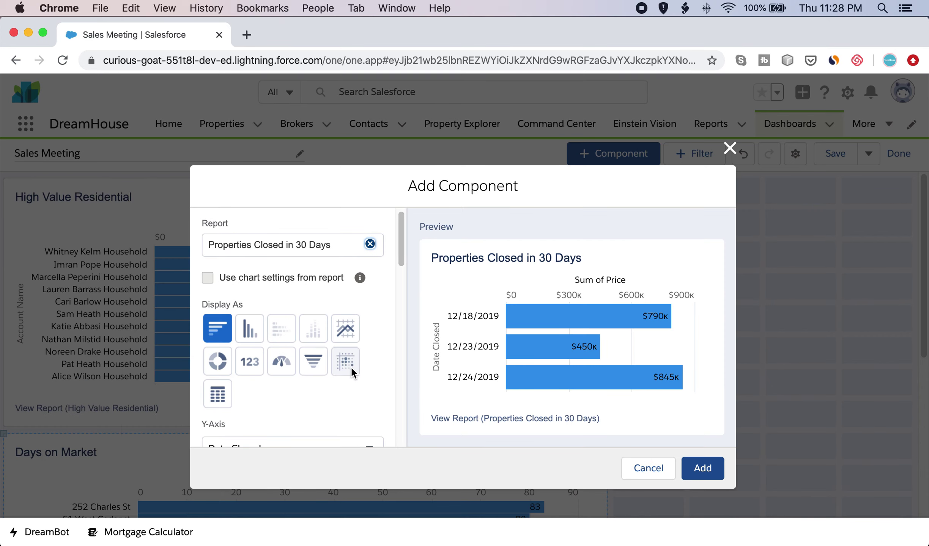
pyautogui.click(253, 364)
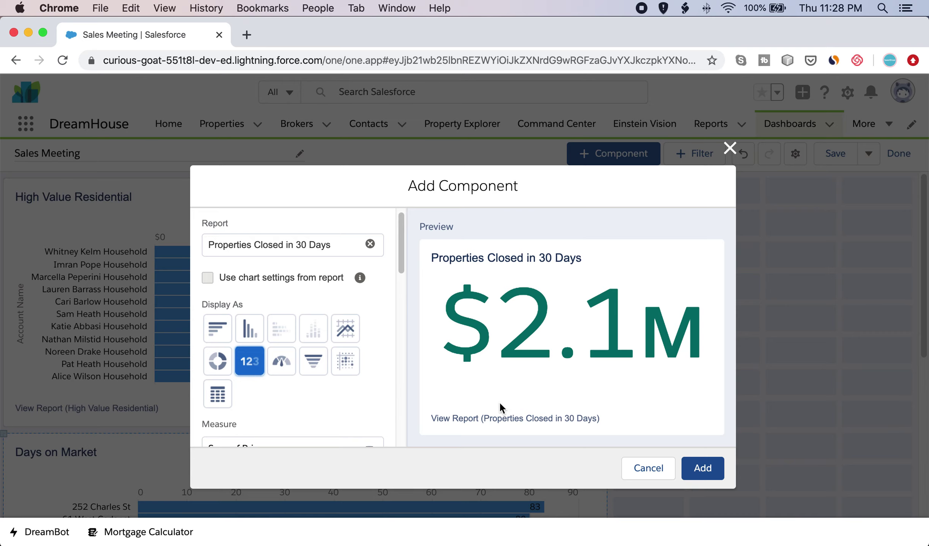
pyautogui.scroll(-5, 309, 395)
pyautogui.scroll(-3, 309, 388)
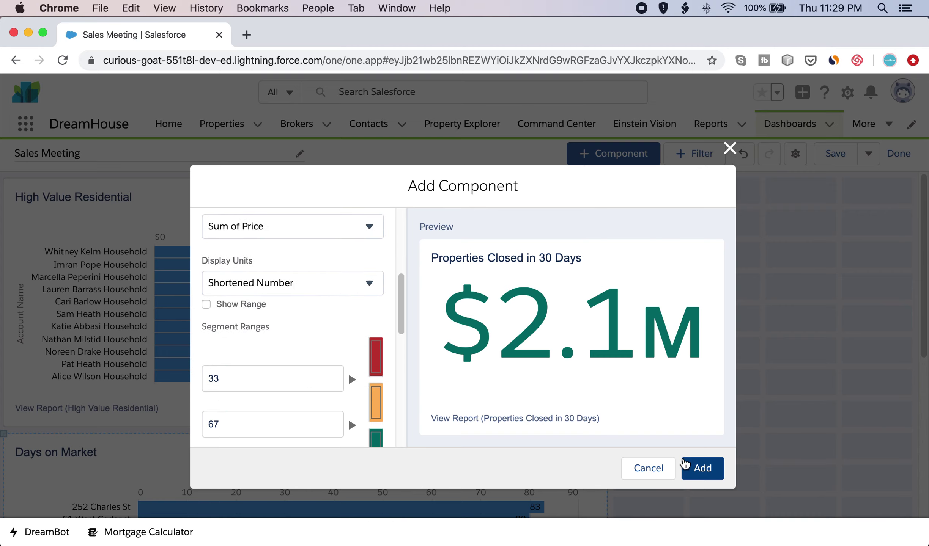
pyautogui.click(702, 469)
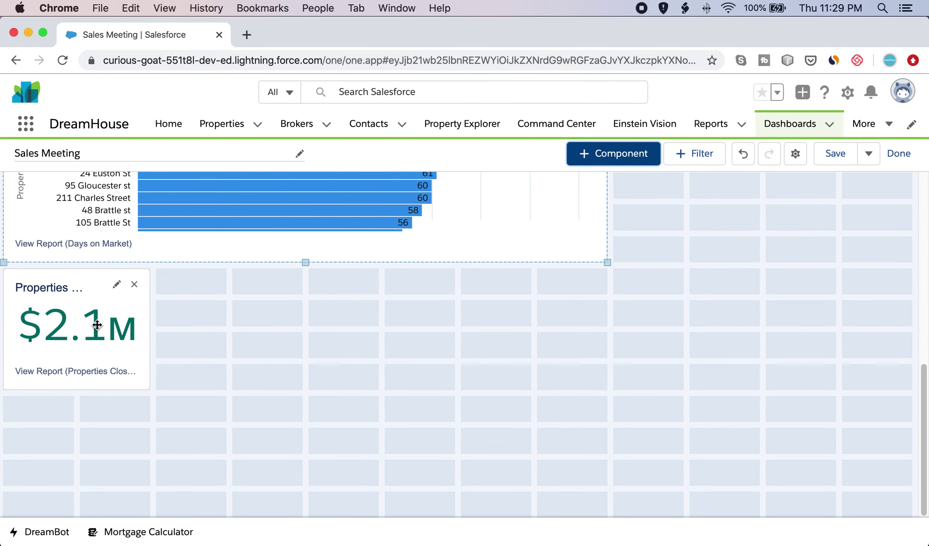
# Step: Place the Properties Closed in 30 Days metric beside High Value Residential and enlarge it to four grid columns at the same height
pyautogui.moveTo(97, 326); pyautogui.dragTo(654, 228)
pyautogui.moveTo(759, 296); pyautogui.dragTo(912, 427)
# Step: Start a fourth dashboard component from the Portfolio Health report, searching the reports for "port"
pyautogui.scroll(-3, 726, 486)
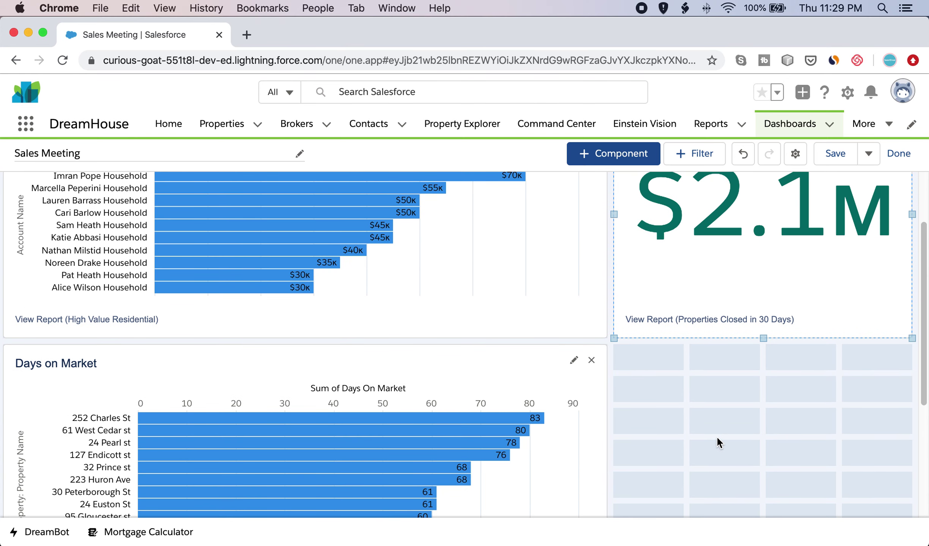
pyautogui.scroll(-4, 717, 438)
pyautogui.click(617, 160)
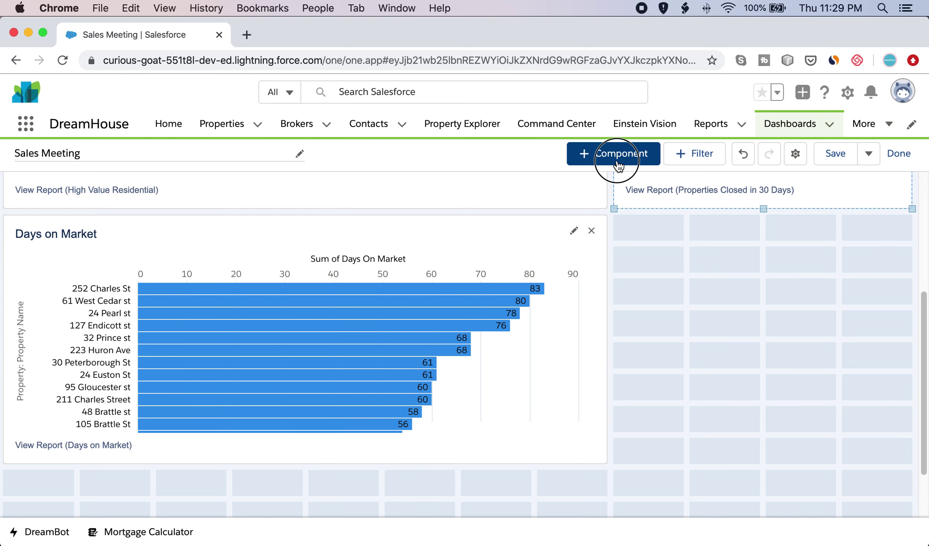
pyautogui.click(406, 242)
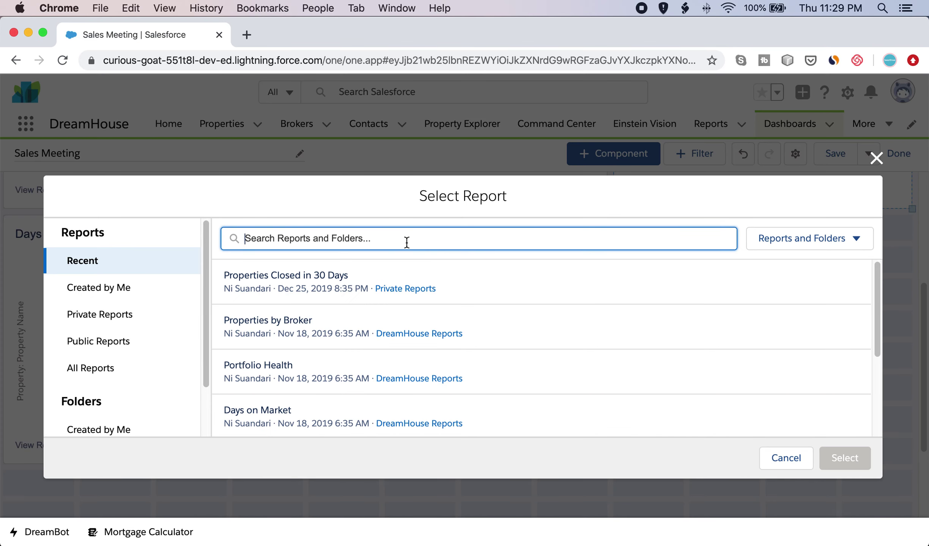
pyautogui.write('port')
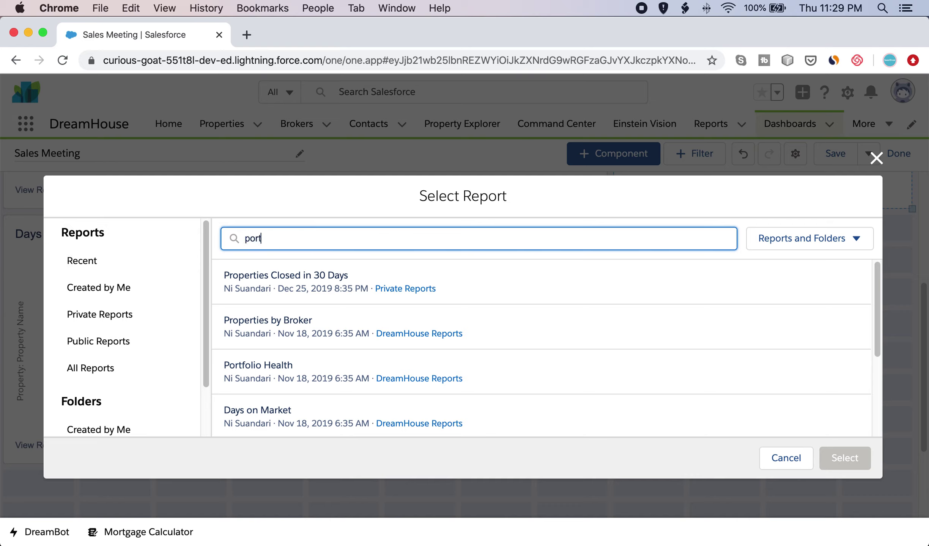
pyautogui.click(330, 310)
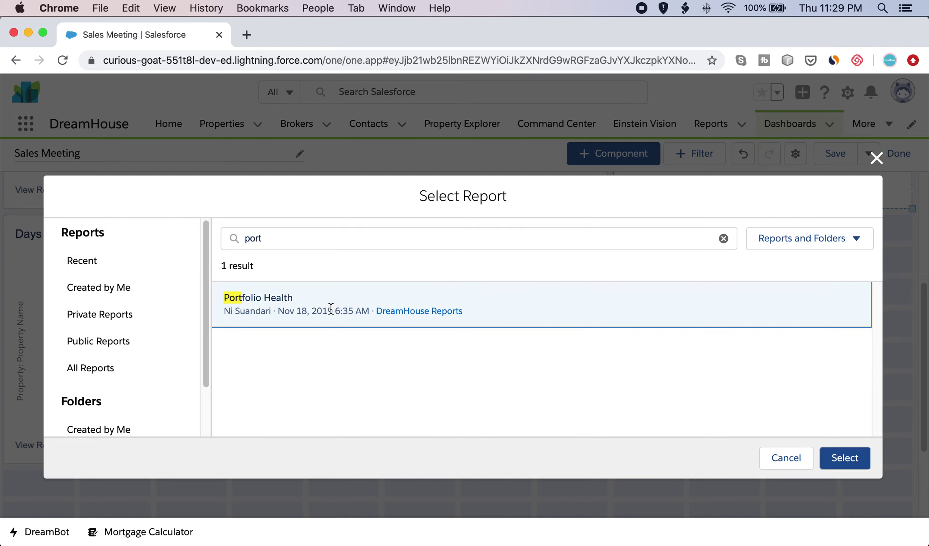
pyautogui.click(845, 458)
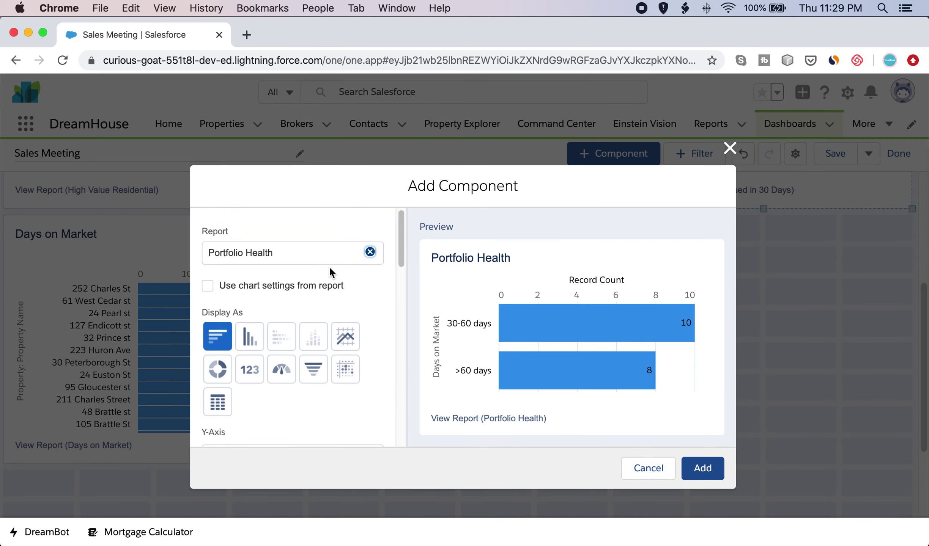
# Step: Display Portfolio Health as a donut chart of Record Count sliced by Days on Market and add it to the dashboard
pyautogui.scroll(-1, 244, 376)
pyautogui.scroll(-2, 243, 377)
pyautogui.click(219, 365)
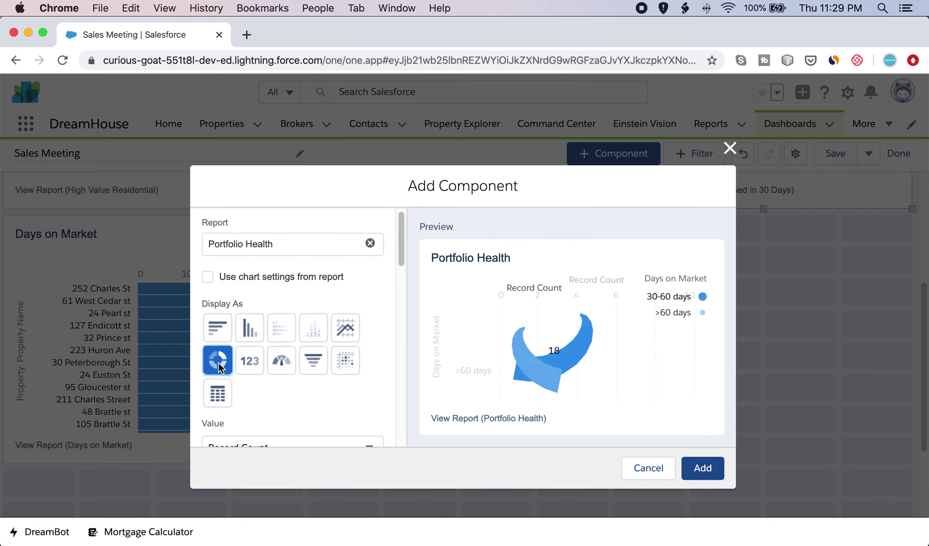
pyautogui.scroll(-3, 329, 383)
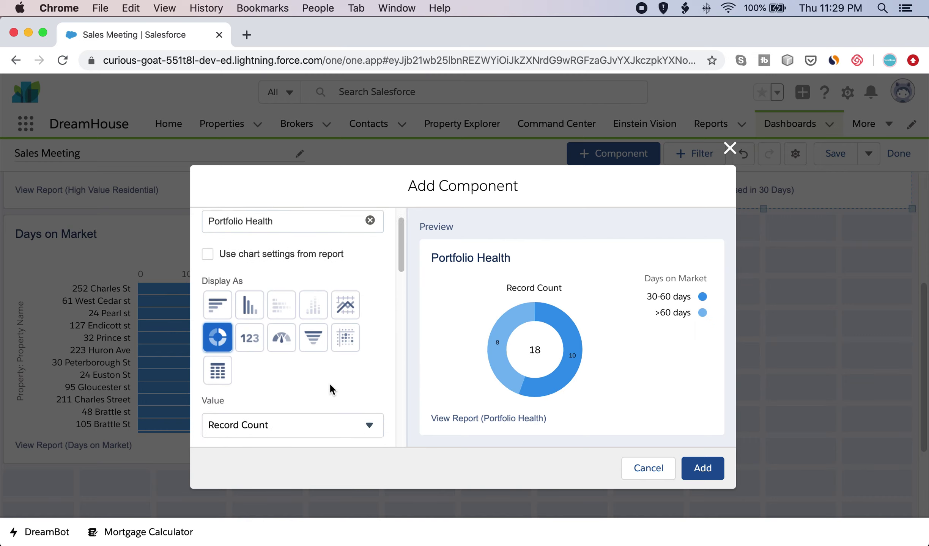
pyautogui.scroll(-4, 328, 382)
pyautogui.scroll(-1, 329, 383)
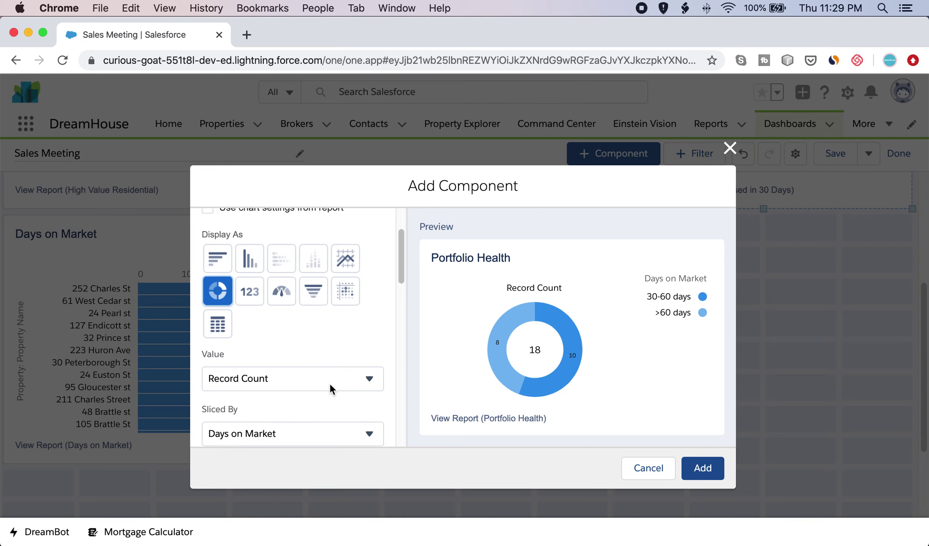
pyautogui.scroll(-10, 329, 384)
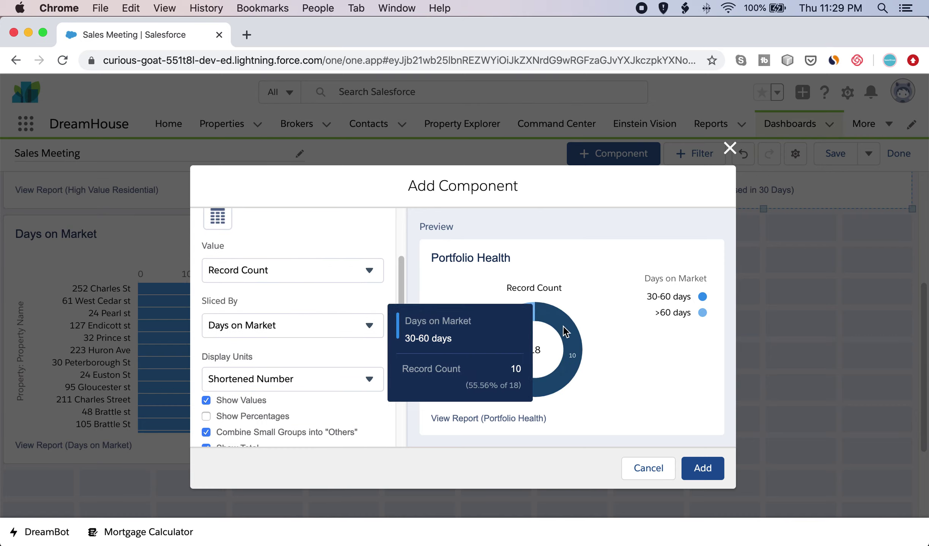
pyautogui.moveTo(493, 359)
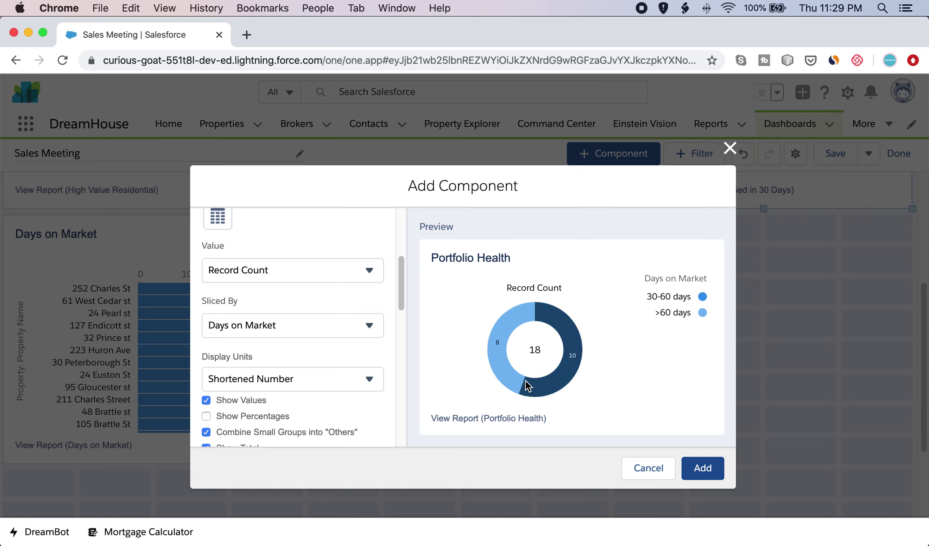
pyautogui.click(705, 470)
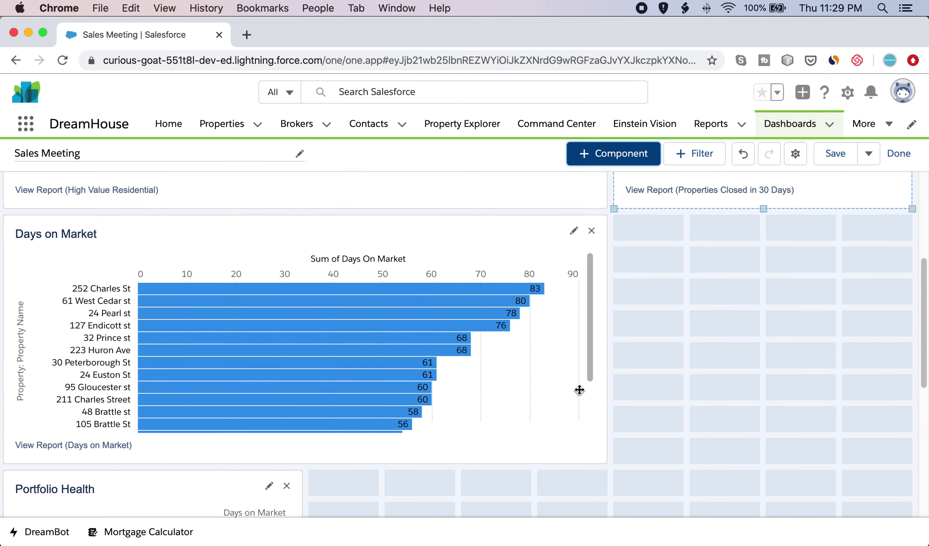
# Step: Move the Portfolio Health donut chart beside Days on Market, directly below the Properties Closed in 30 Days metric
pyautogui.scroll(-7, 580, 391)
pyautogui.moveTo(238, 405)
pyautogui.mouseDown()
pyautogui.moveTo(364, 378)
pyautogui.moveTo(773, 325)
pyautogui.moveTo(831, 298)
pyautogui.moveTo(839, 257)
pyautogui.moveTo(871, 370)
pyautogui.moveTo(788, 405)
pyautogui.moveTo(841, 355)
pyautogui.mouseUp()
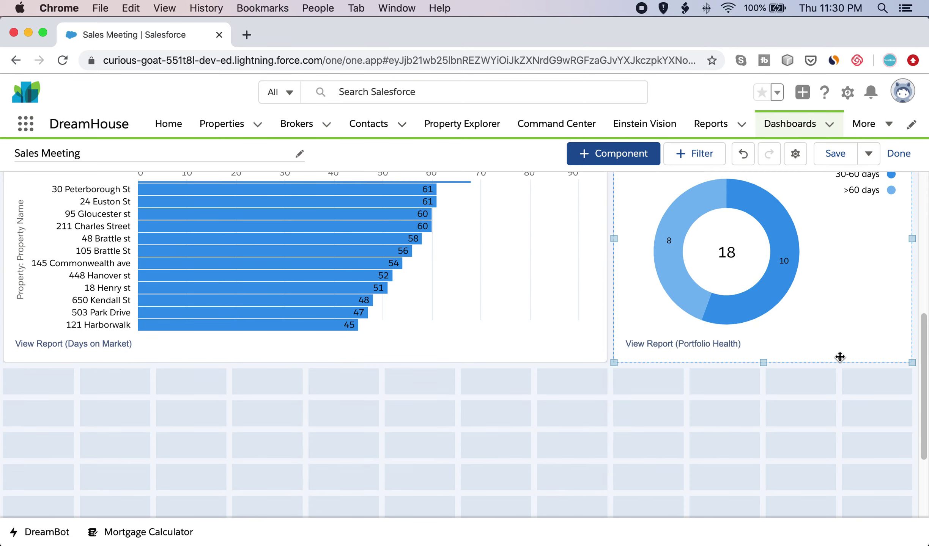
pyautogui.scroll(5, 834, 364)
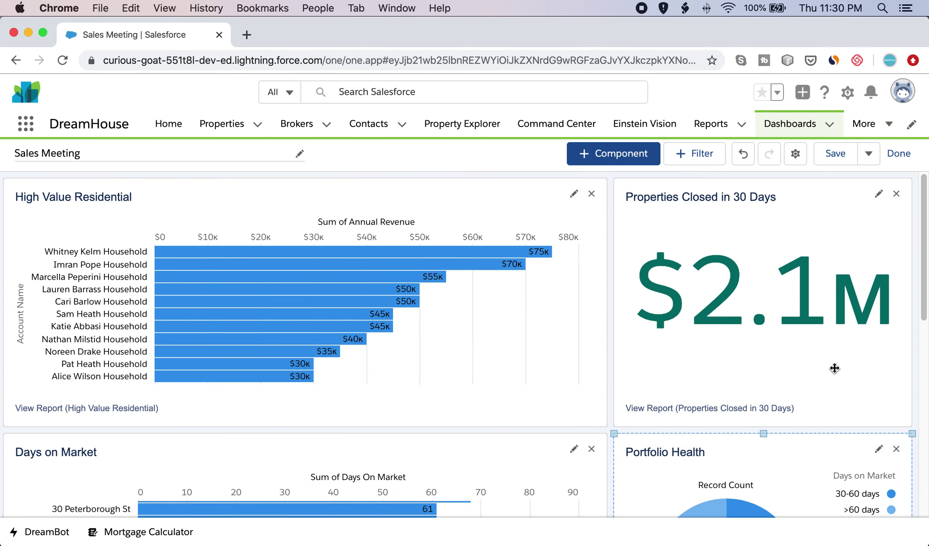
# Step: Save the Sales Meeting dashboard and leave editing to show the finished dashboard
pyautogui.click(837, 162)
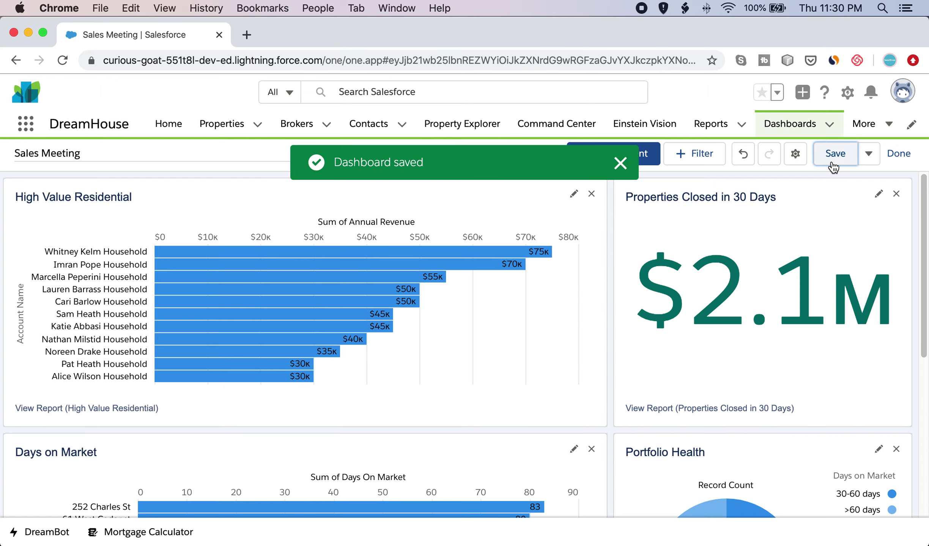
pyautogui.click(905, 156)
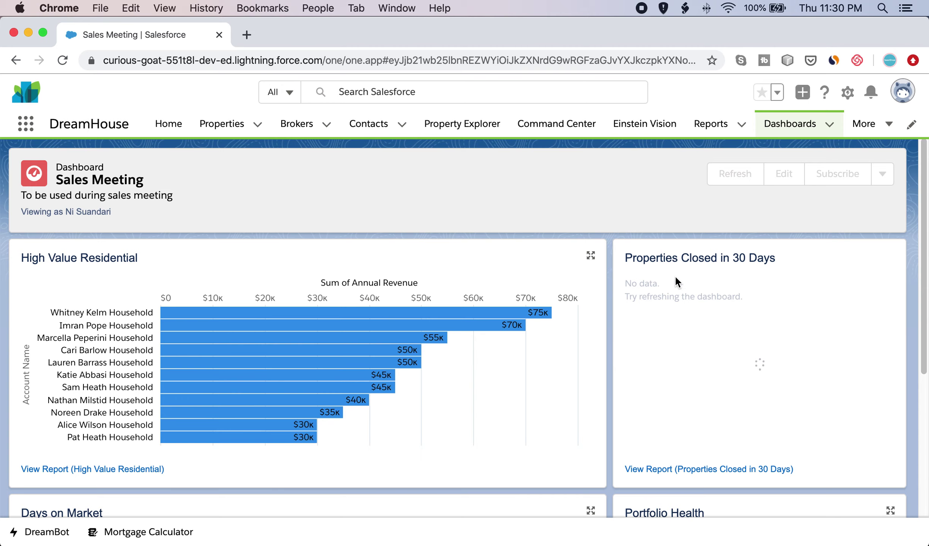
# Step: Review the finished Sales Meeting dashboard, examining the charts and layout of all four components
pyautogui.scroll(-2, 674, 275)
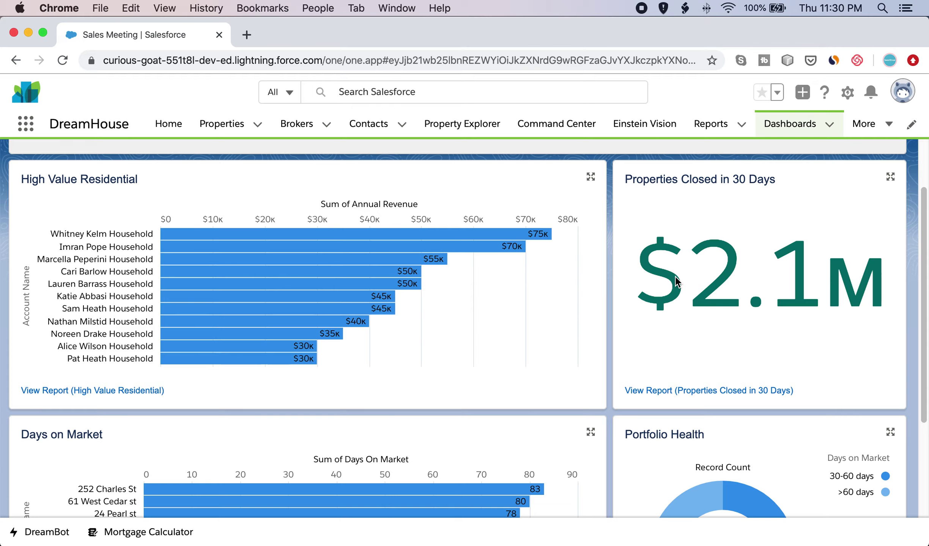
pyautogui.scroll(-3, 674, 275)
pyautogui.scroll(-2, 674, 281)
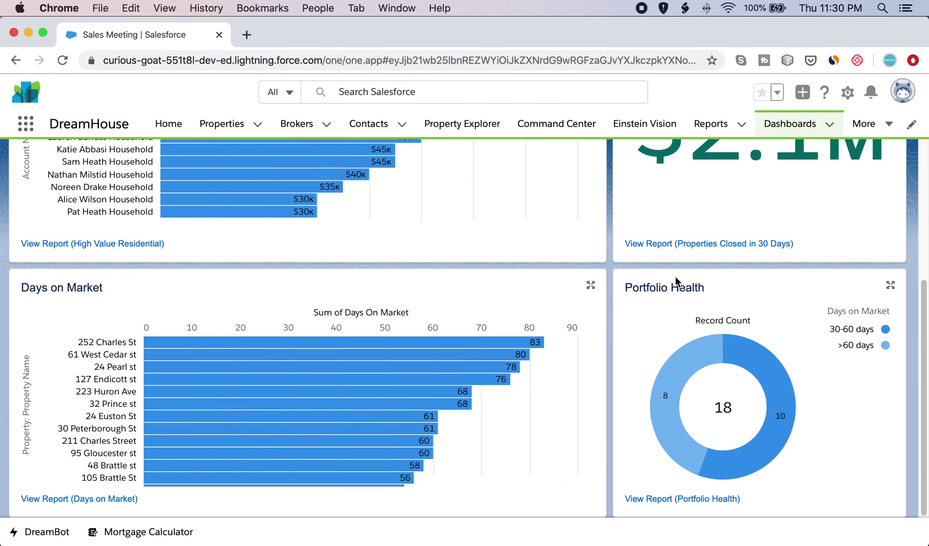
pyautogui.scroll(10, 675, 279)
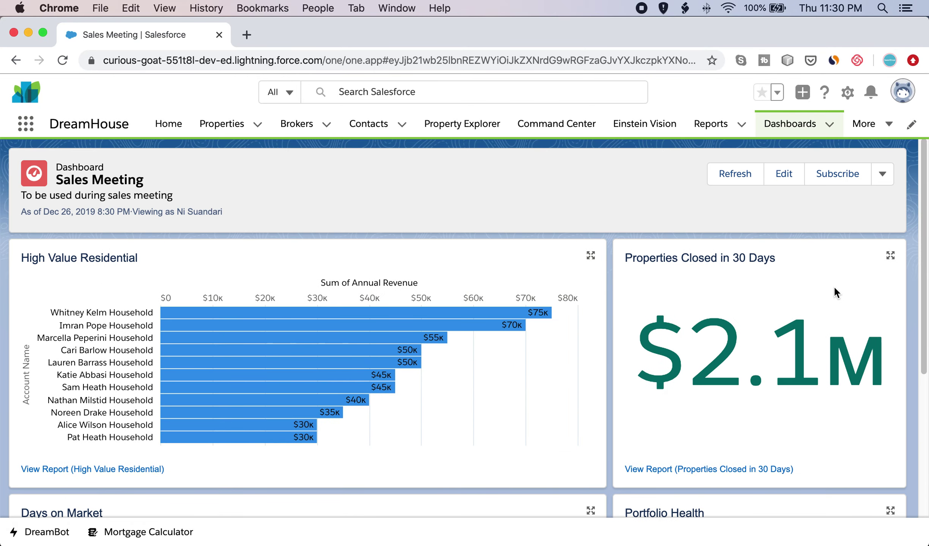
pyautogui.scroll(-3, 500, 291)
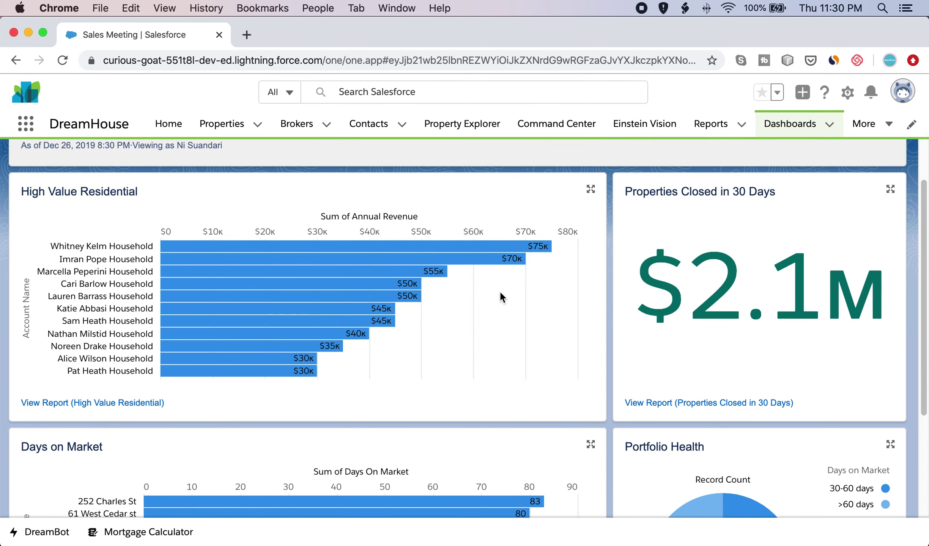
pyautogui.scroll(-3, 499, 298)
pyautogui.scroll(-3, 500, 293)
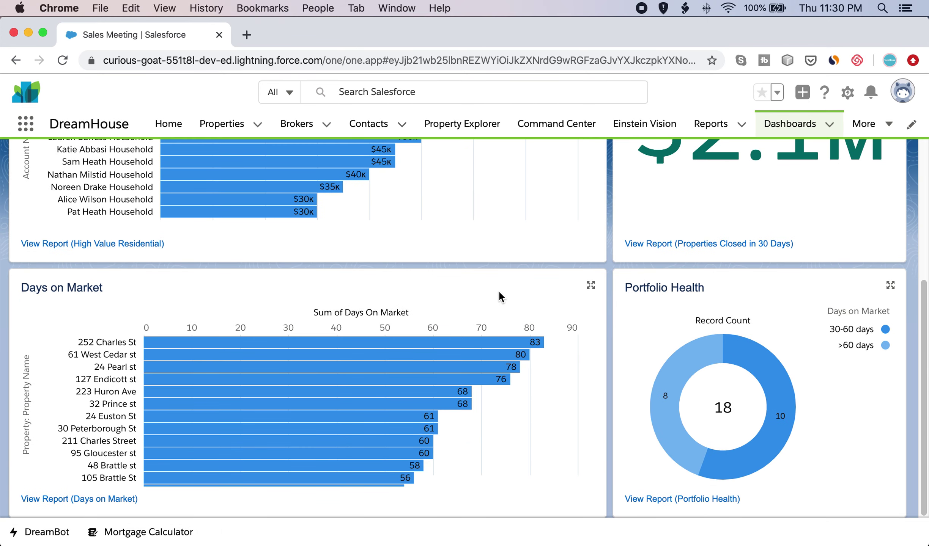
pyautogui.scroll(9, 498, 291)
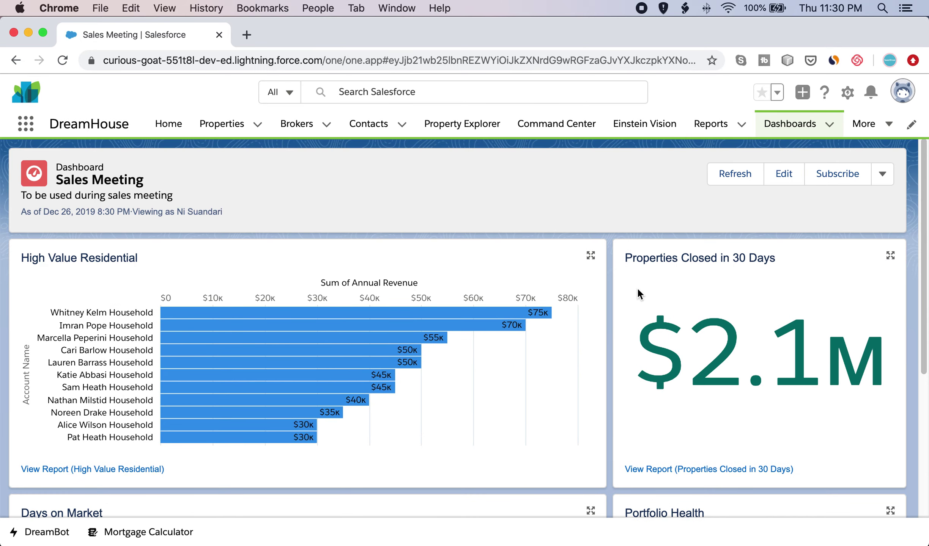
pyautogui.scroll(-1, 644, 288)
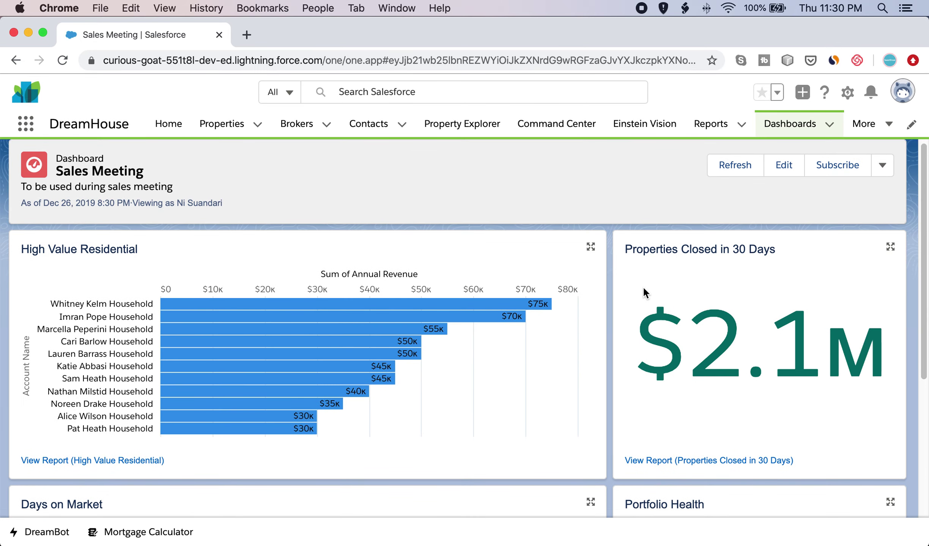
pyautogui.scroll(-2, 643, 289)
pyautogui.scroll(-8, 644, 289)
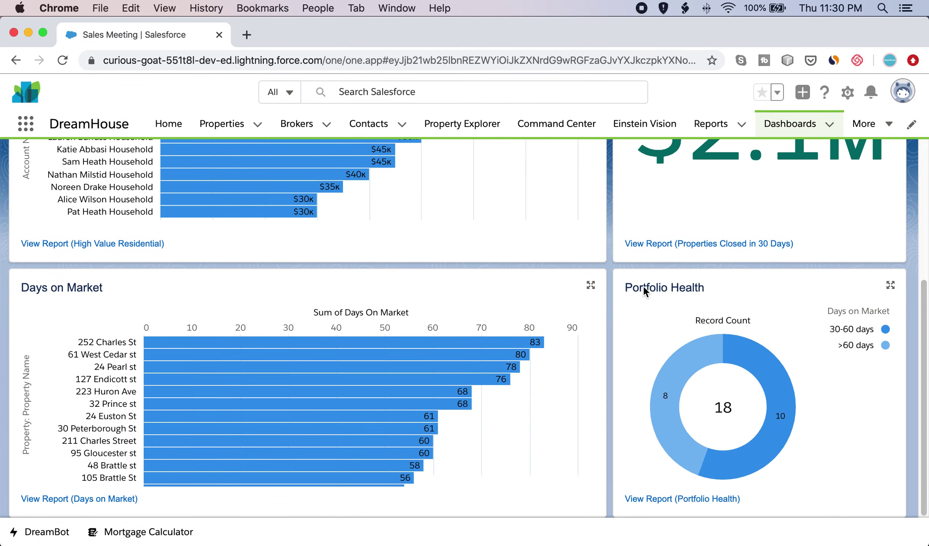
pyautogui.scroll(9, 643, 285)
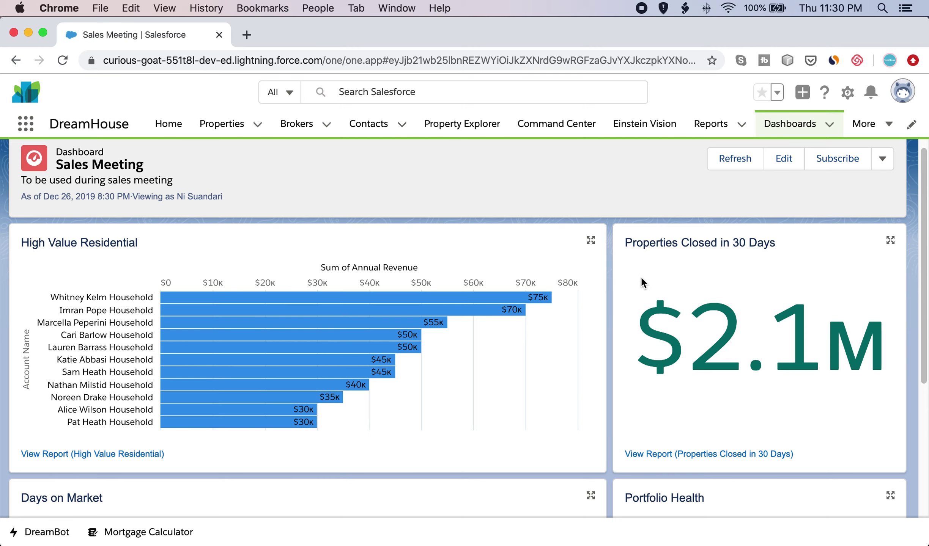
pyautogui.scroll(1, 640, 276)
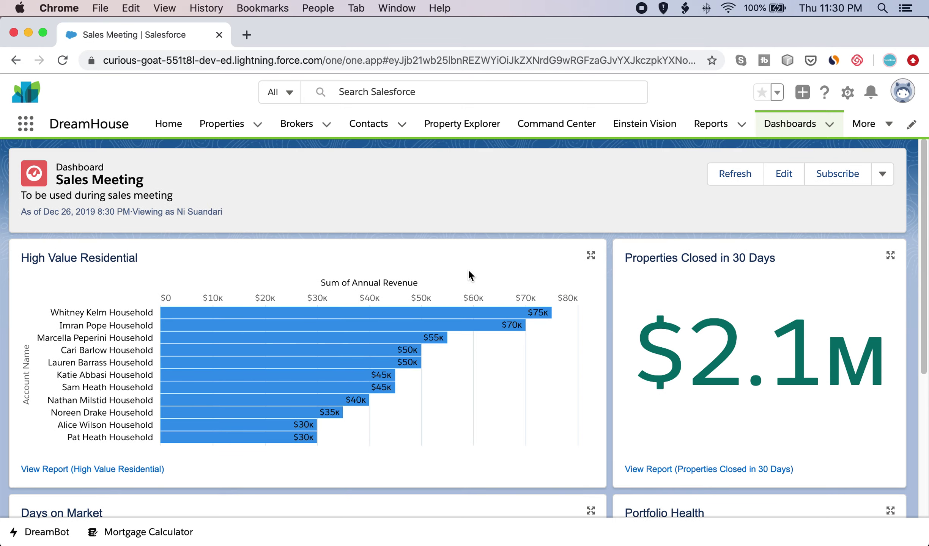